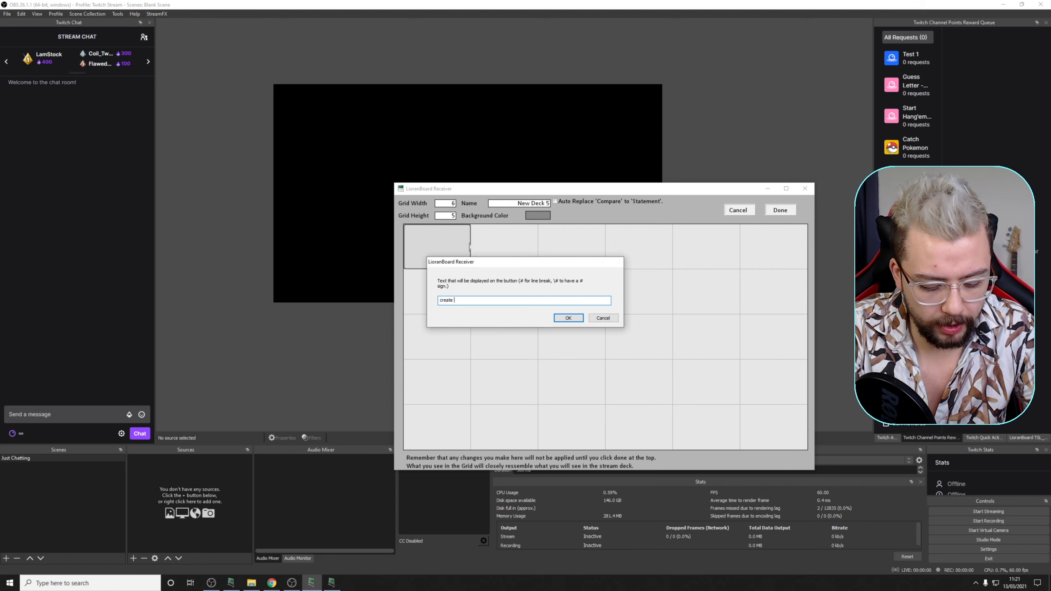
Step: Label the button "create scene" and add a Create Scene command to it
{"action": "left_click", "coordinate": [568, 317]}
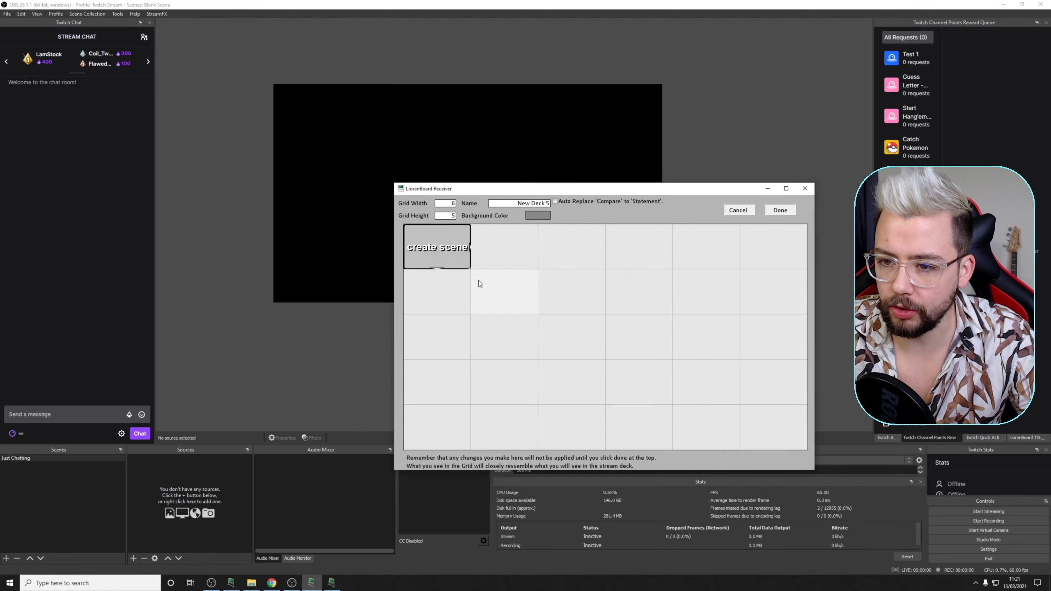
{"action": "left_click", "coordinate": [439, 244]}
{"action": "left_click", "coordinate": [465, 321]}
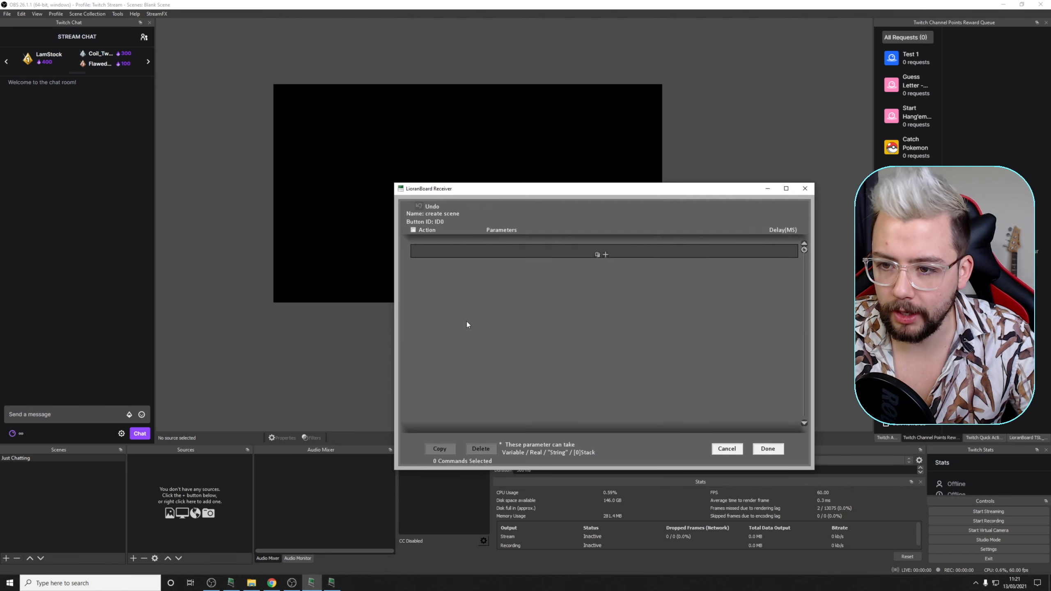
{"action": "left_click", "coordinate": [599, 252]}
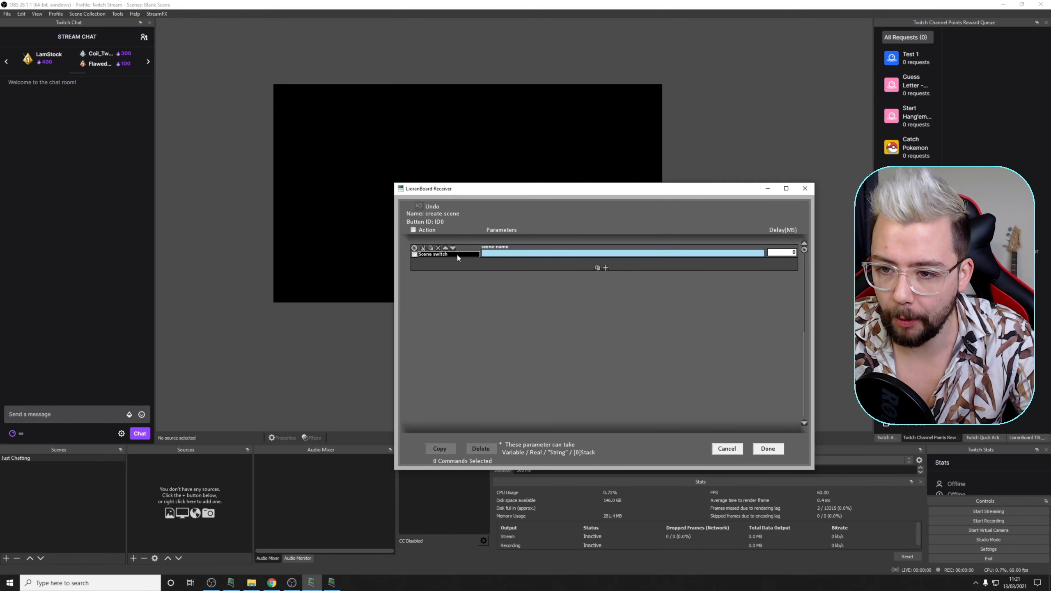
{"action": "left_click", "coordinate": [458, 256]}
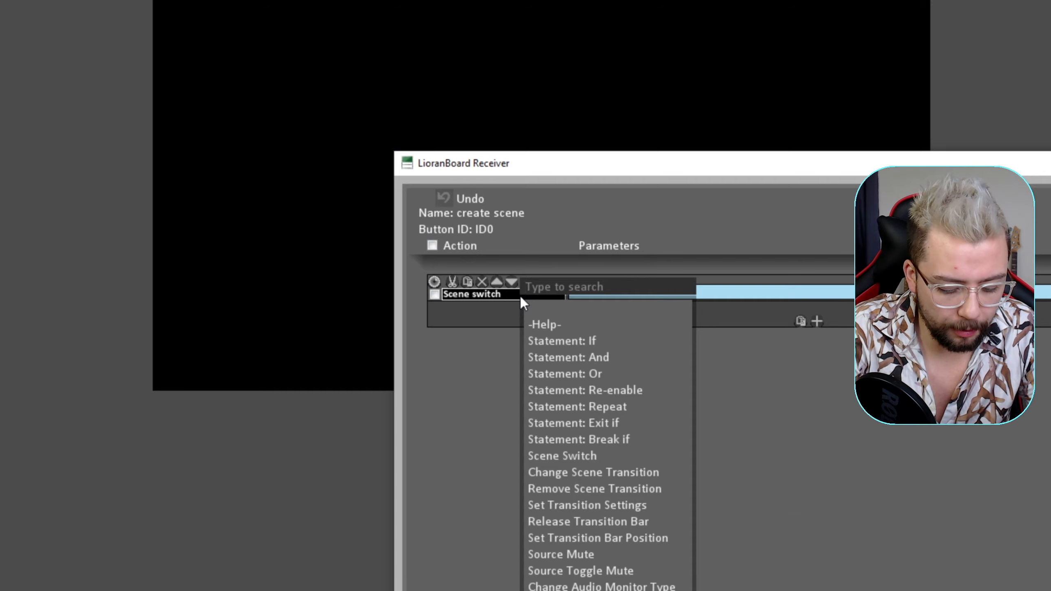
{"action": "type", "text": "scene"}
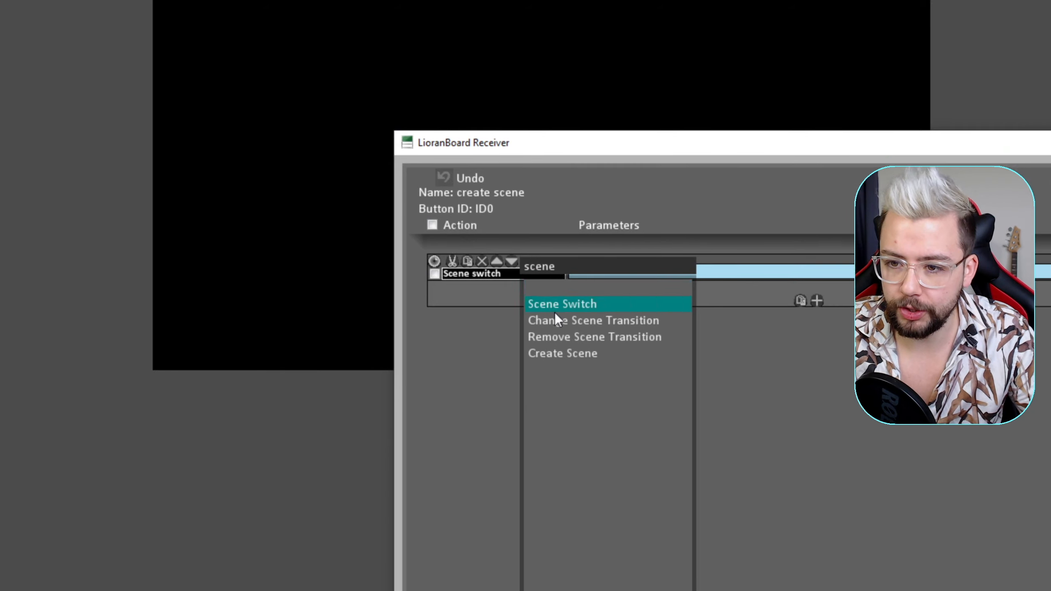
{"action": "left_click", "coordinate": [591, 353]}
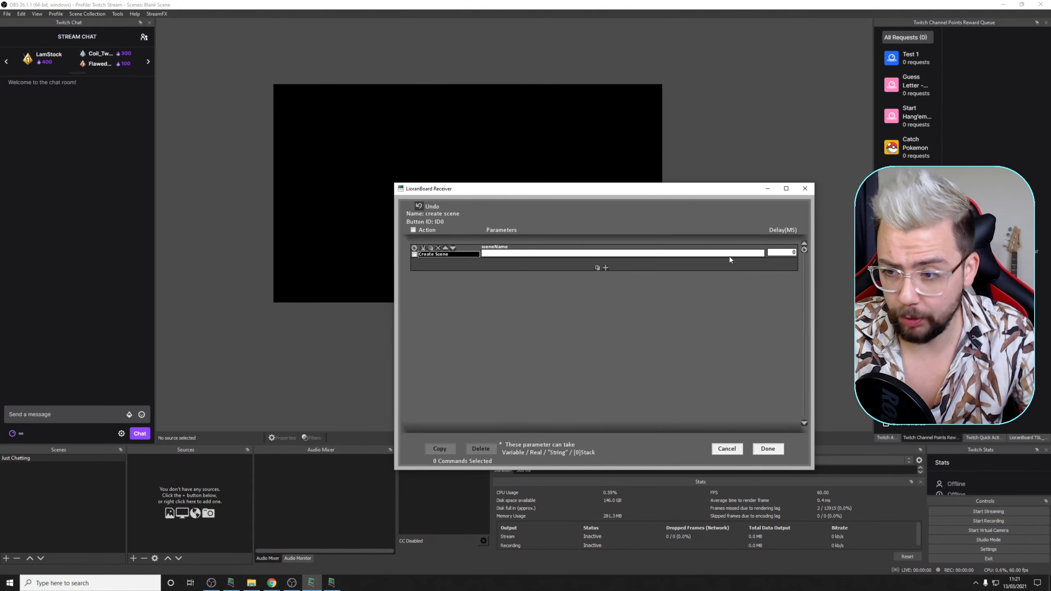
Step: Set the command's scene name to "This is a test scene creation" and save the button commands and the deck
{"action": "left_click", "coordinate": [724, 256]}
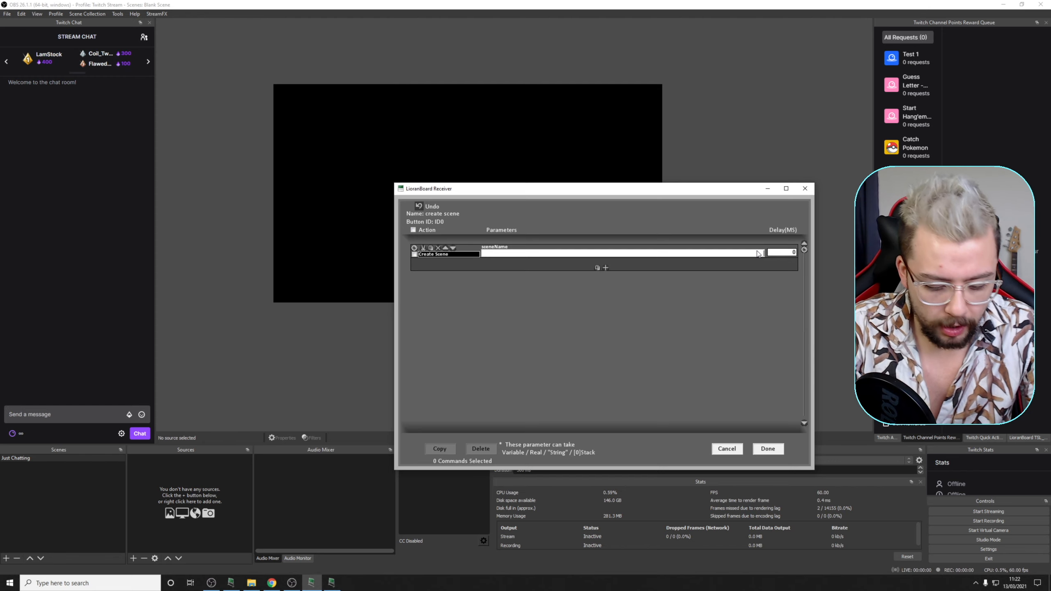
{"action": "type", "text": "This is a test"}
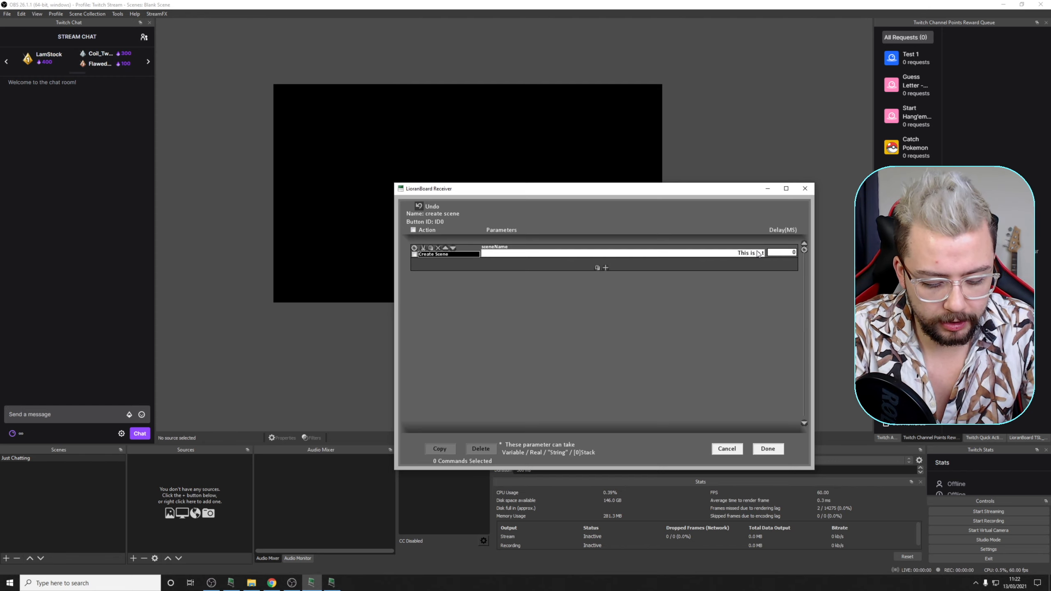
{"action": "type", "text": " s"}
{"action": "key", "text": "BackSpace"}
{"action": "key", "text": "BackSpace"}
{"action": "key", "text": "BackSpace"}
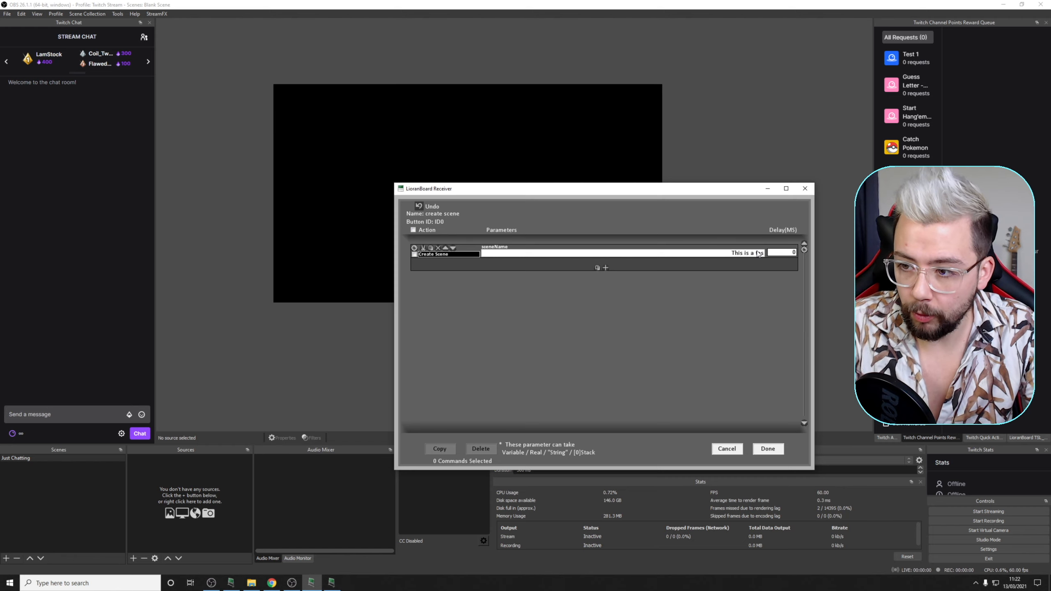
{"action": "type", "text": "t scene "}
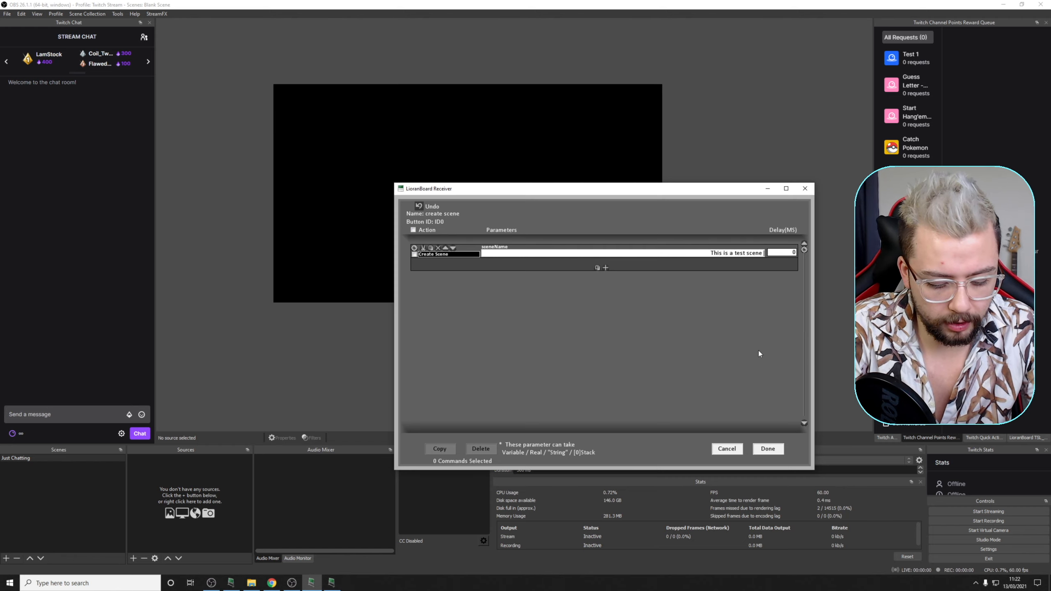
{"action": "type", "text": "creation"}
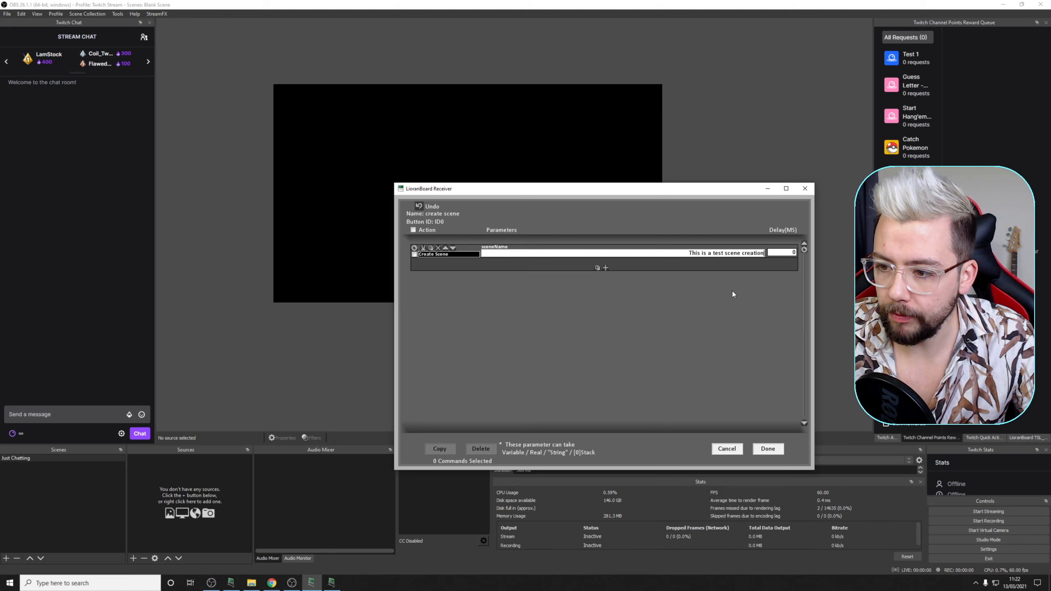
{"action": "left_click", "coordinate": [775, 450]}
{"action": "left_click", "coordinate": [781, 209]}
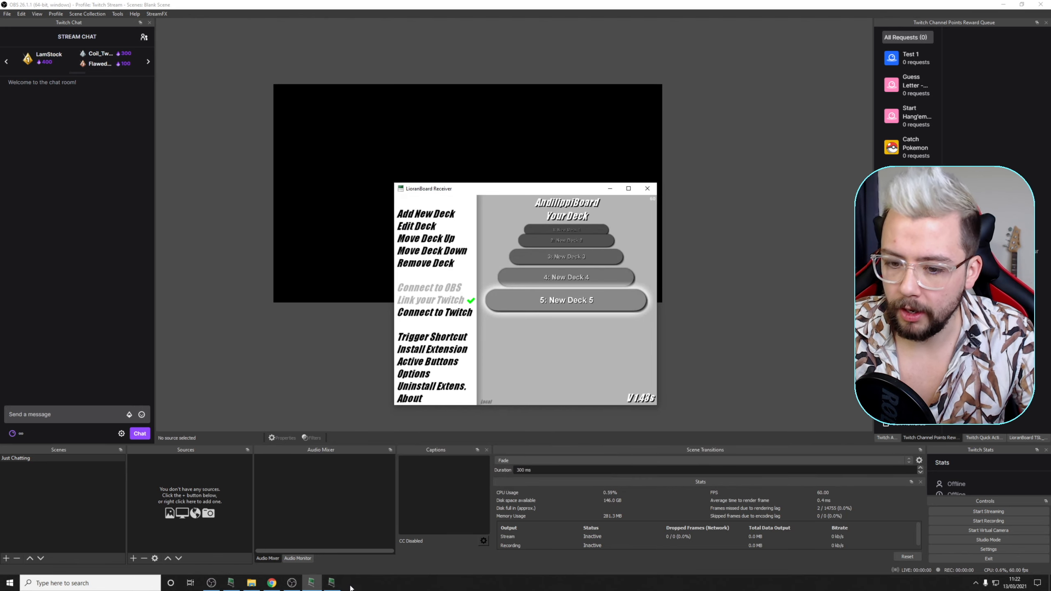
Step: Run the create scene button from LioranBoard Stream Deck, then select the newly created scene in OBS
{"action": "left_click", "coordinate": [323, 588]}
{"action": "left_click_drag", "start_coordinate": [396, 149], "coordinate": [484, 153]}
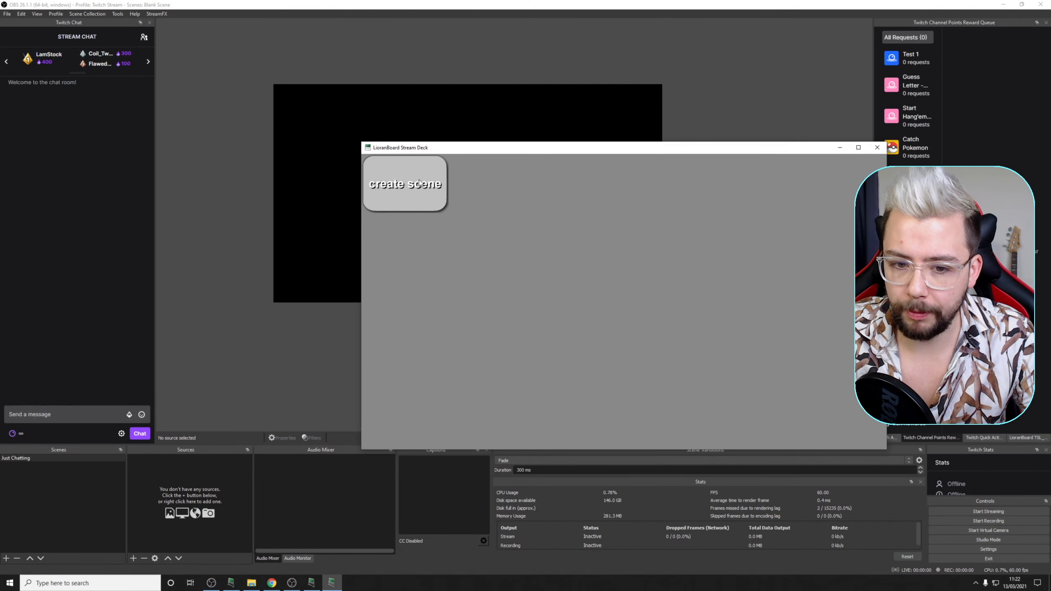
{"action": "left_click", "coordinate": [419, 183]}
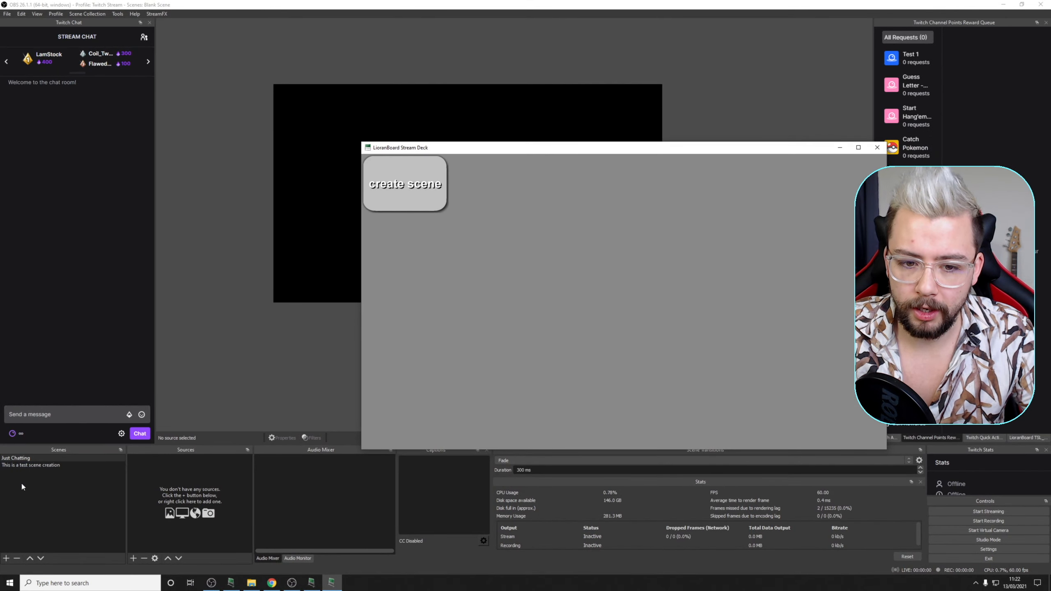
{"action": "left_click", "coordinate": [27, 465]}
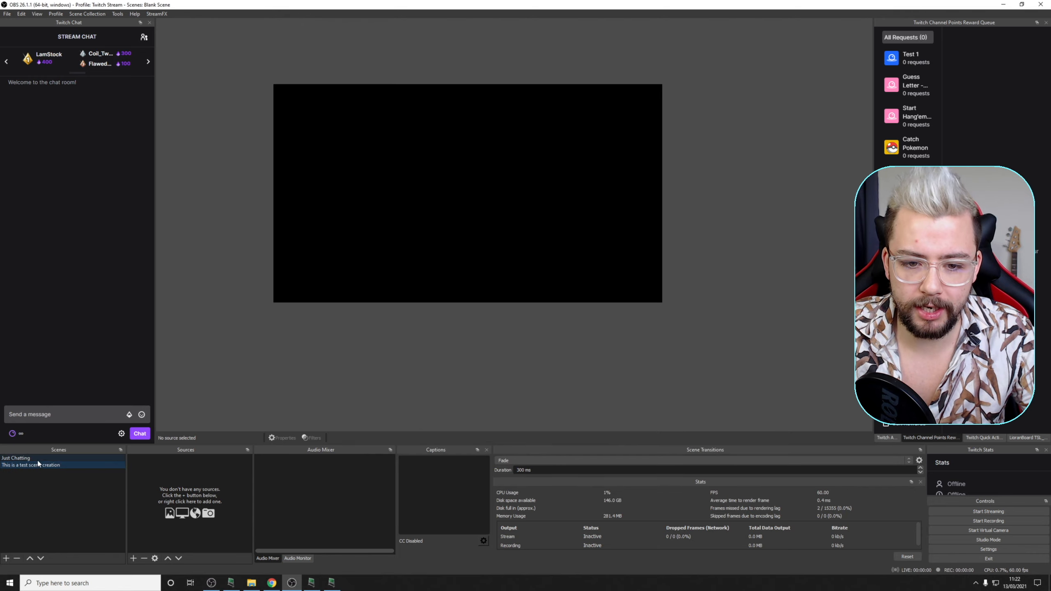
{"action": "left_click", "coordinate": [36, 459]}
{"action": "left_click", "coordinate": [36, 464]}
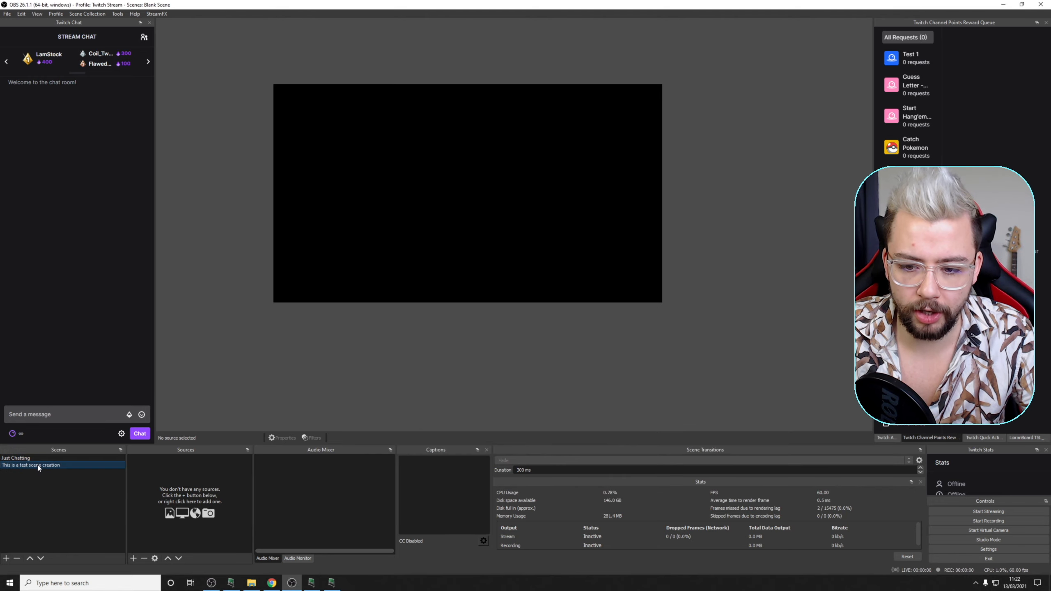
{"action": "left_click", "coordinate": [331, 583]}
{"action": "left_click", "coordinate": [311, 583]}
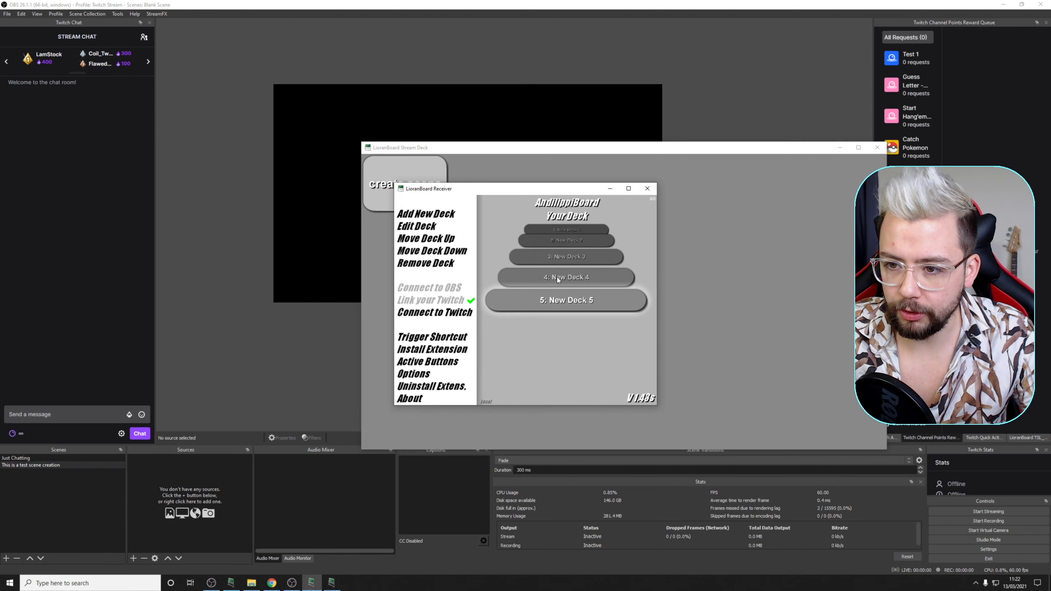
{"action": "double_click", "coordinate": [570, 304]}
{"action": "left_click", "coordinate": [513, 255]}
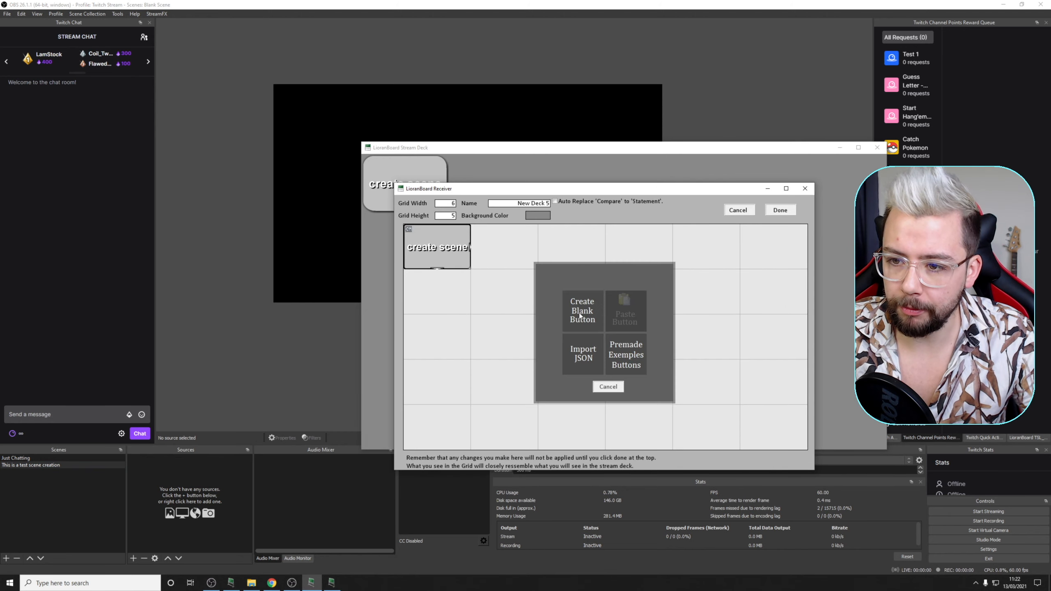
{"action": "left_click", "coordinate": [592, 321]}
{"action": "left_click", "coordinate": [512, 241]}
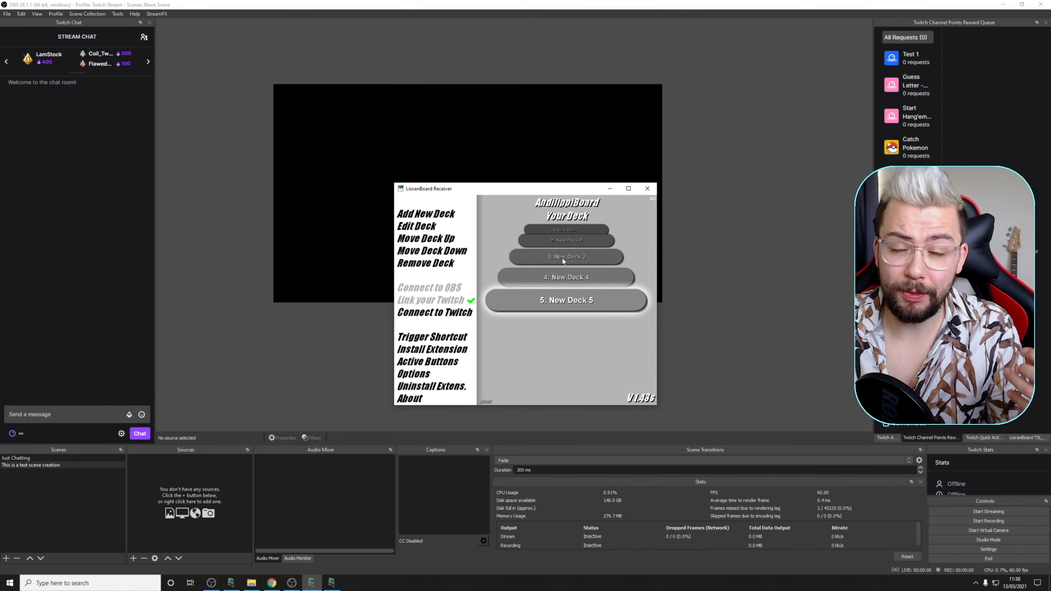
Step: Open New Deck 5 and add a blank button labelled "Create image" in the first row, third column
{"action": "left_click", "coordinate": [577, 303]}
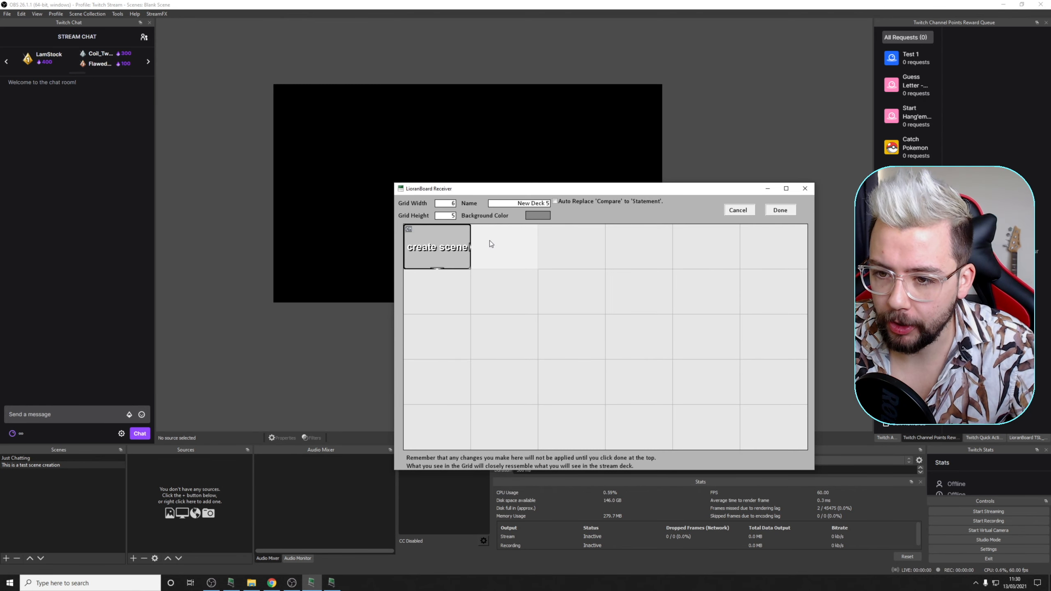
{"action": "left_click", "coordinate": [564, 246]}
{"action": "left_click", "coordinate": [593, 299]}
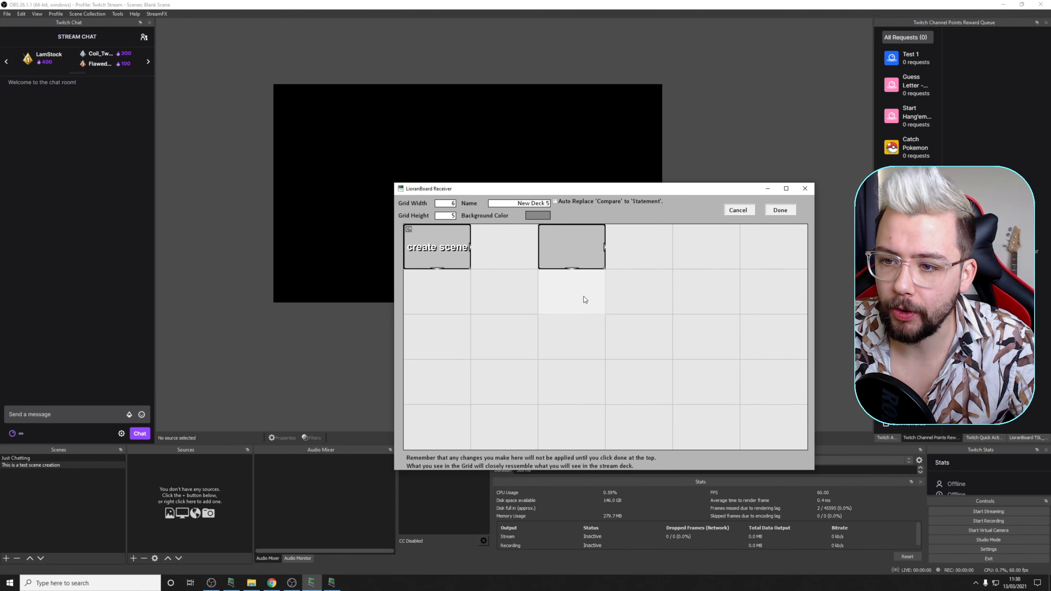
{"action": "right_click", "coordinate": [573, 256]}
{"action": "left_click", "coordinate": [594, 271]}
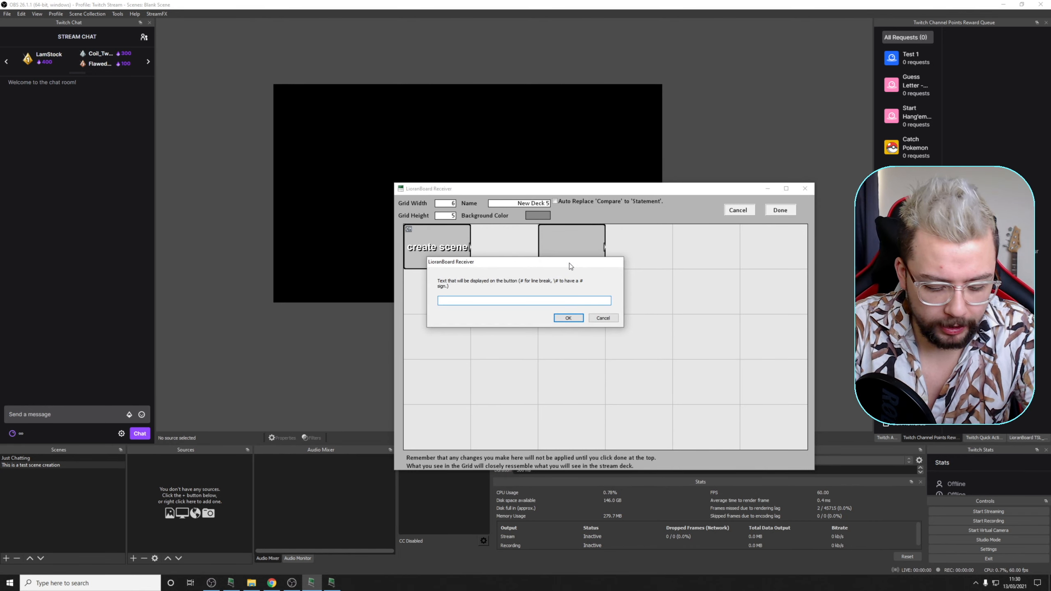
{"action": "type", "text": "Create ima"}
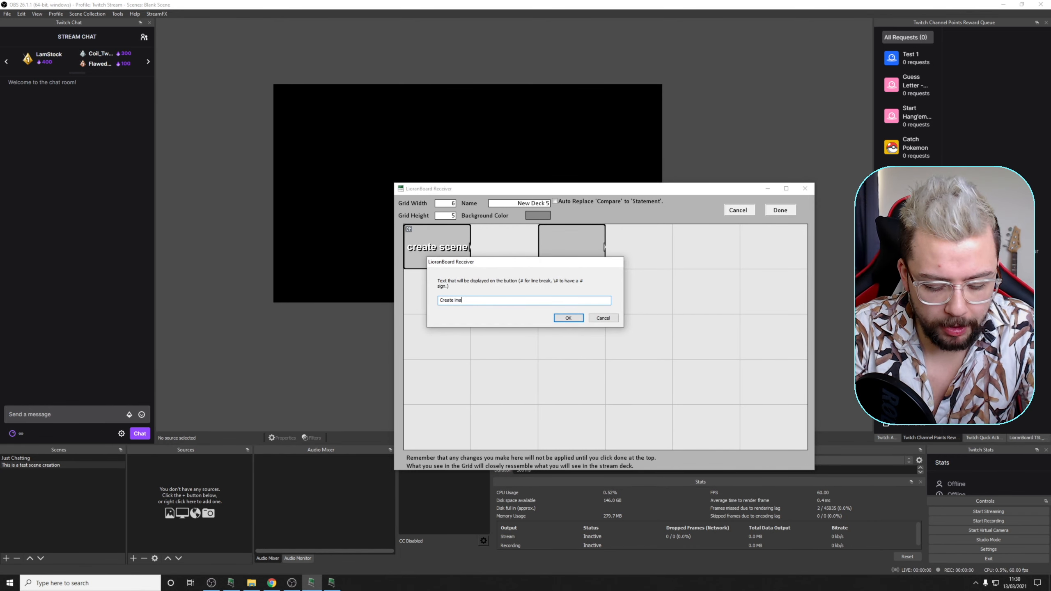
{"action": "type", "text": "ge"}
{"action": "key", "text": "Return"}
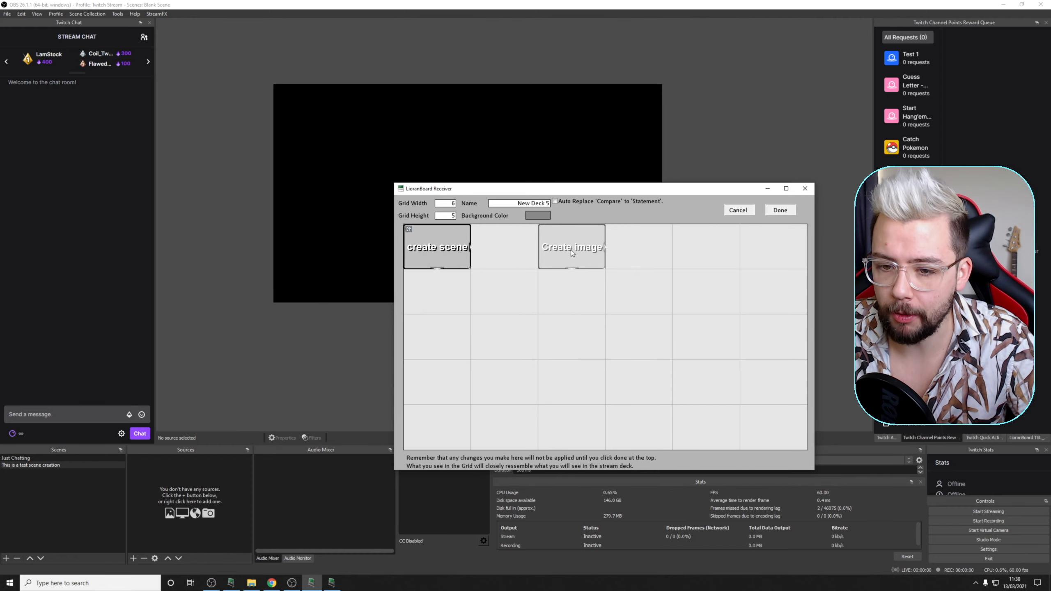
Step: Add a Create Source command to the Create image button
{"action": "right_click", "coordinate": [571, 249]}
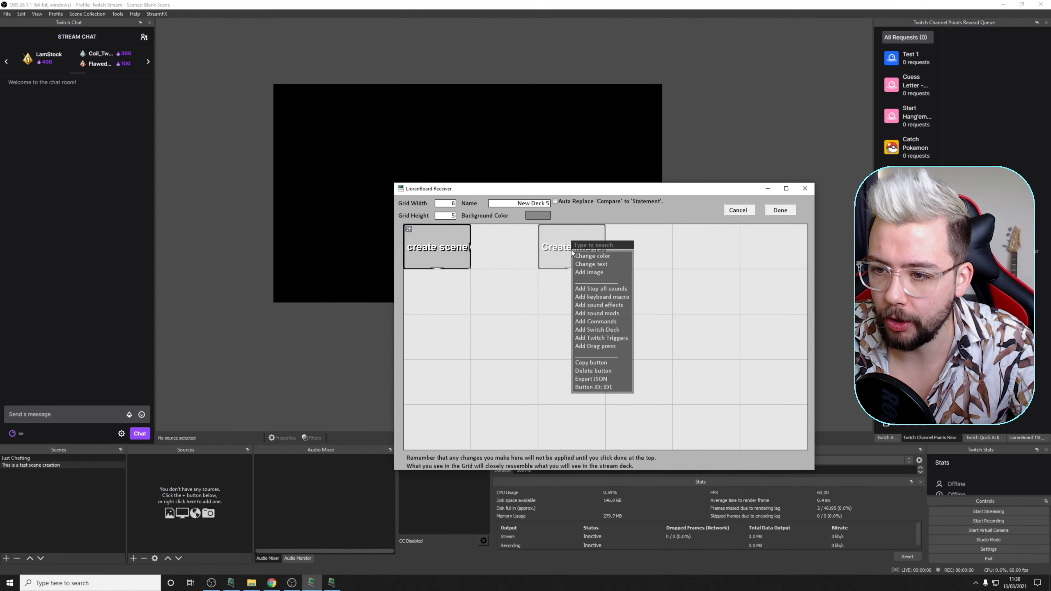
{"action": "left_click", "coordinate": [594, 321]}
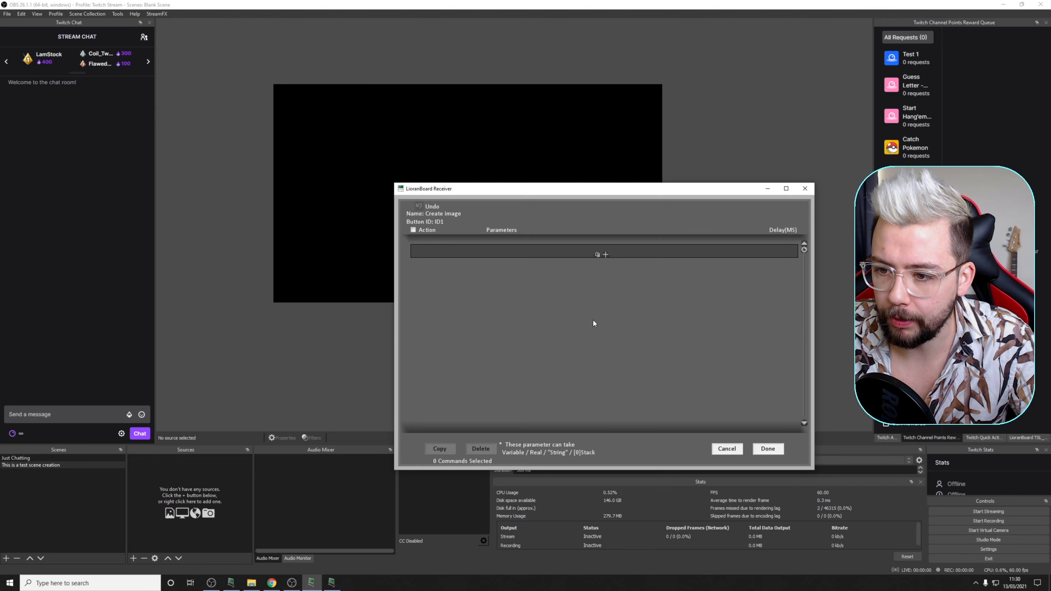
{"action": "left_click", "coordinate": [604, 254]}
{"action": "left_click", "coordinate": [463, 255]}
{"action": "type", "text": "create"}
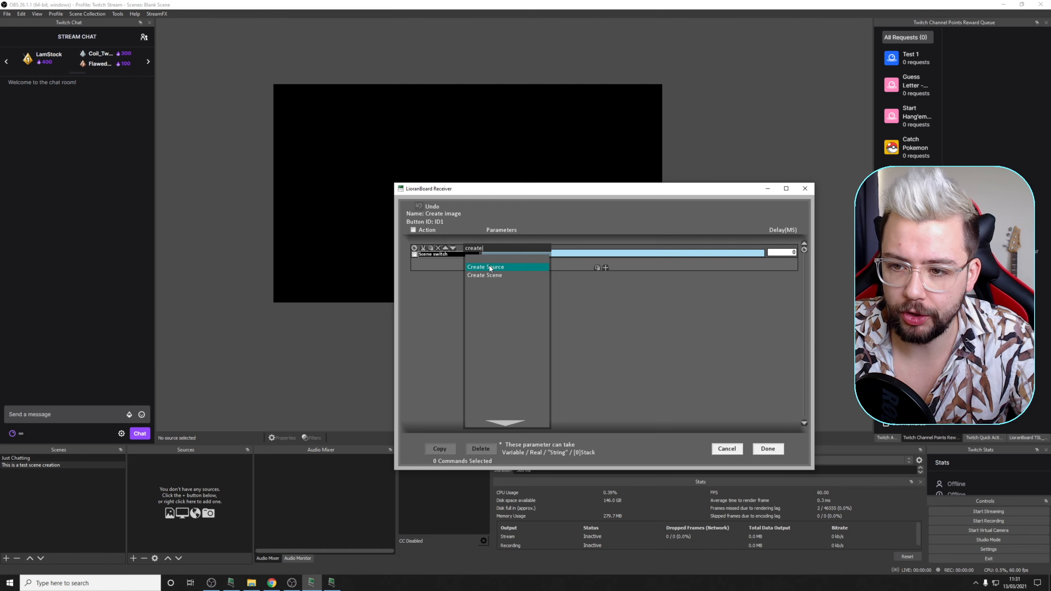
{"action": "left_click", "coordinate": [490, 267]}
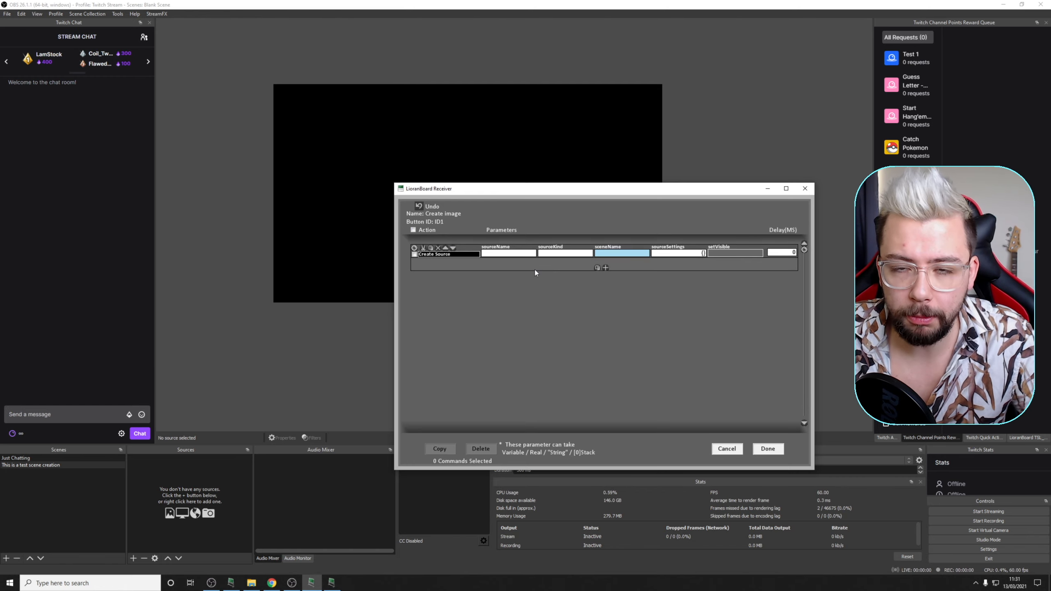
Step: Set the source name to "Andilippi Logo", the source kind to image_source and the scene to "This is a test scene creation"
{"action": "left_click", "coordinate": [518, 254]}
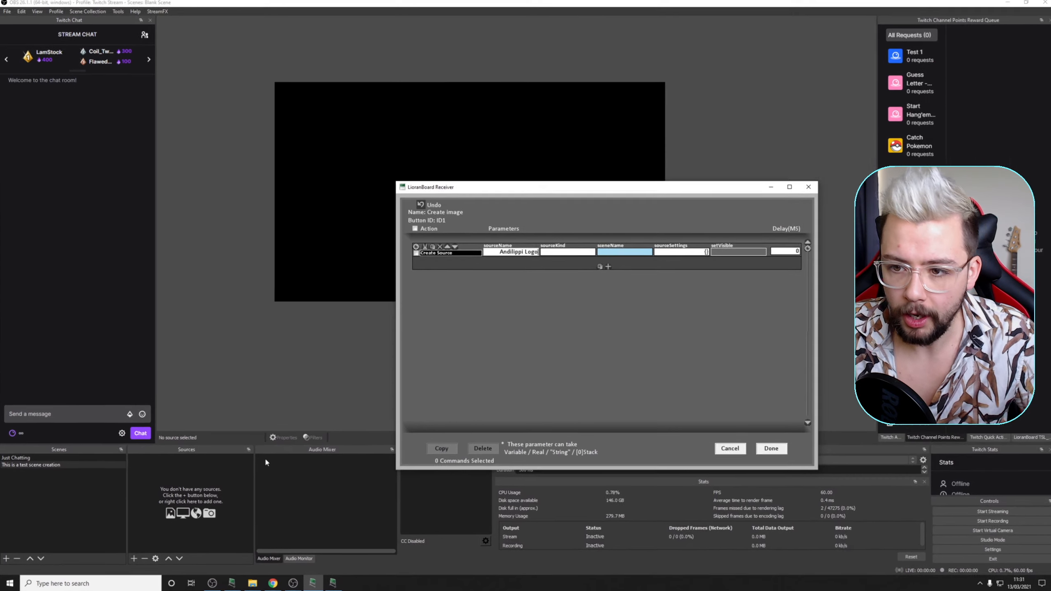
{"action": "left_click", "coordinate": [575, 253]}
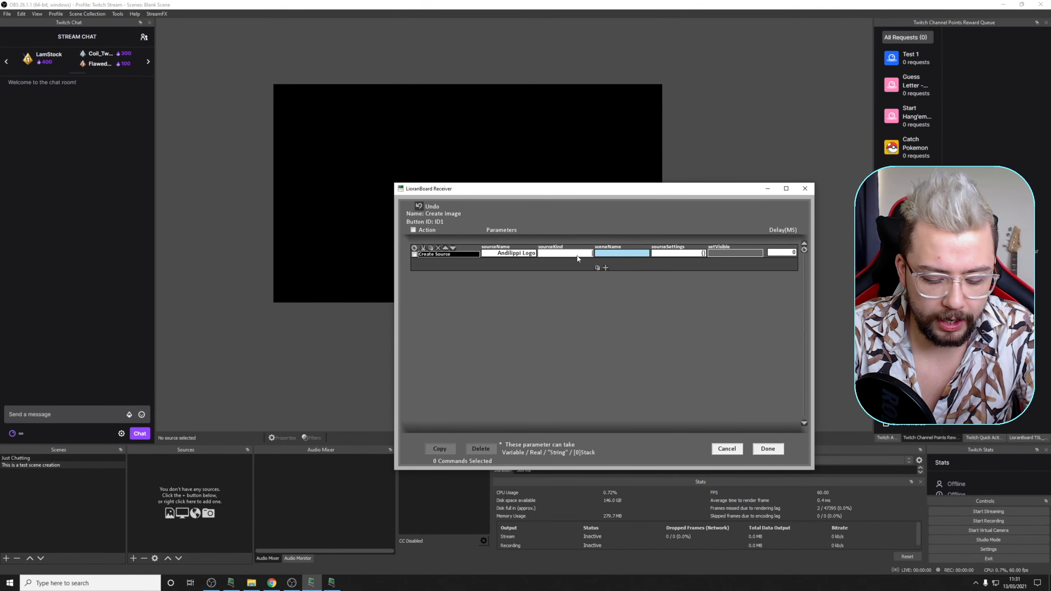
{"action": "type", "text": "image_source"}
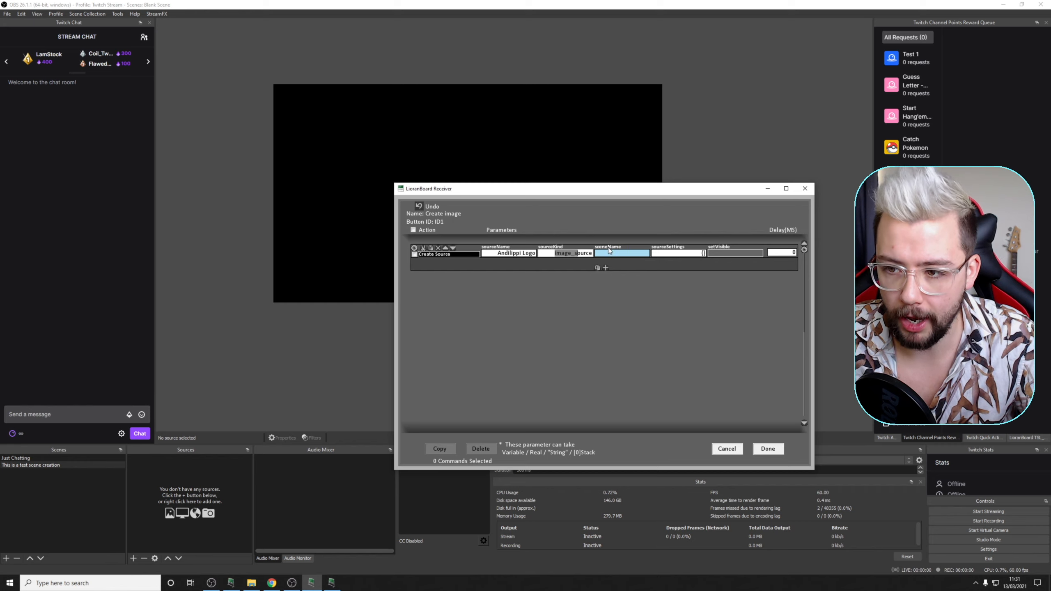
{"action": "left_click", "coordinate": [625, 253]}
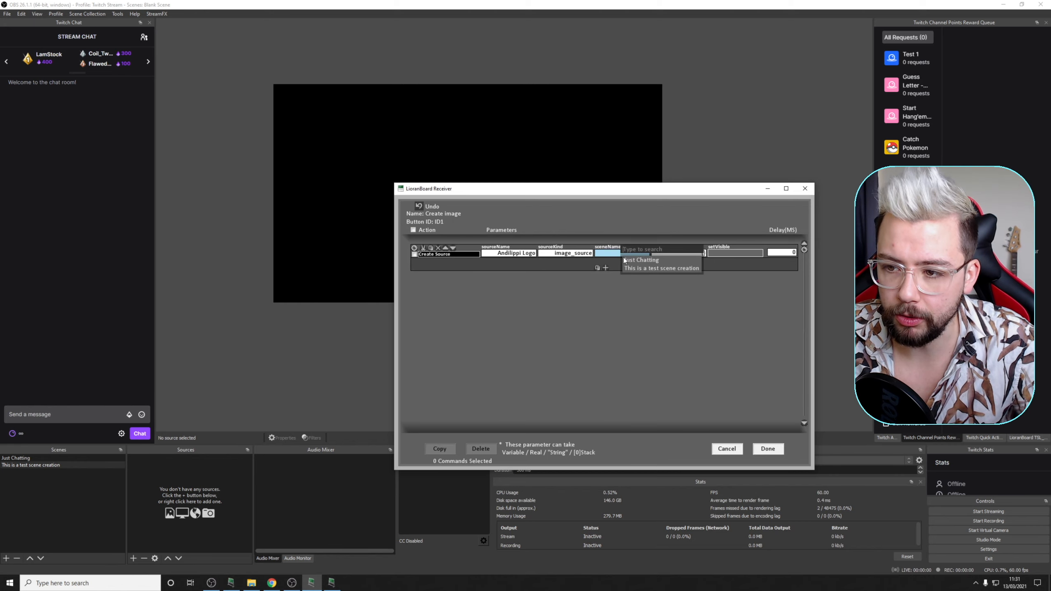
{"action": "left_click", "coordinate": [669, 268]}
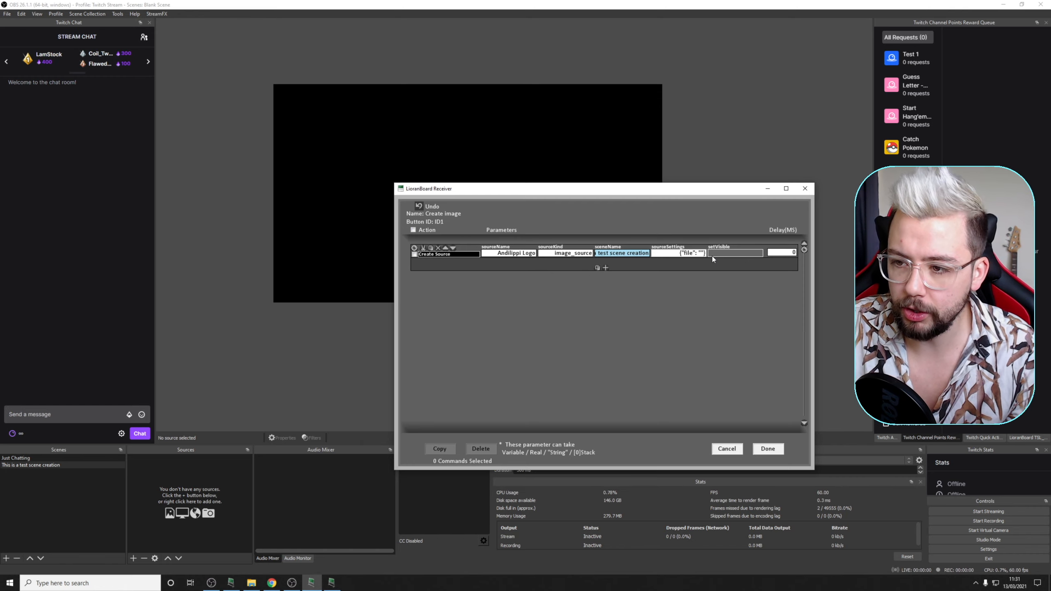
Step: Copy the Andilippi V1 folder path from File Explorer and paste it between the quotes of the file value in the source settings
{"action": "left_click", "coordinate": [706, 253]}
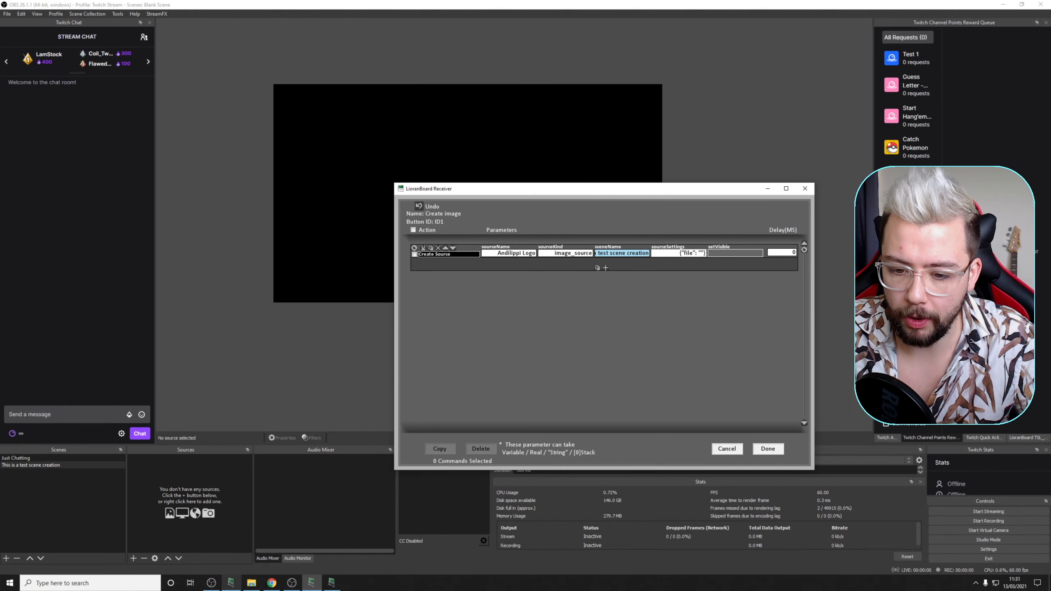
{"action": "left_click", "coordinate": [251, 583]}
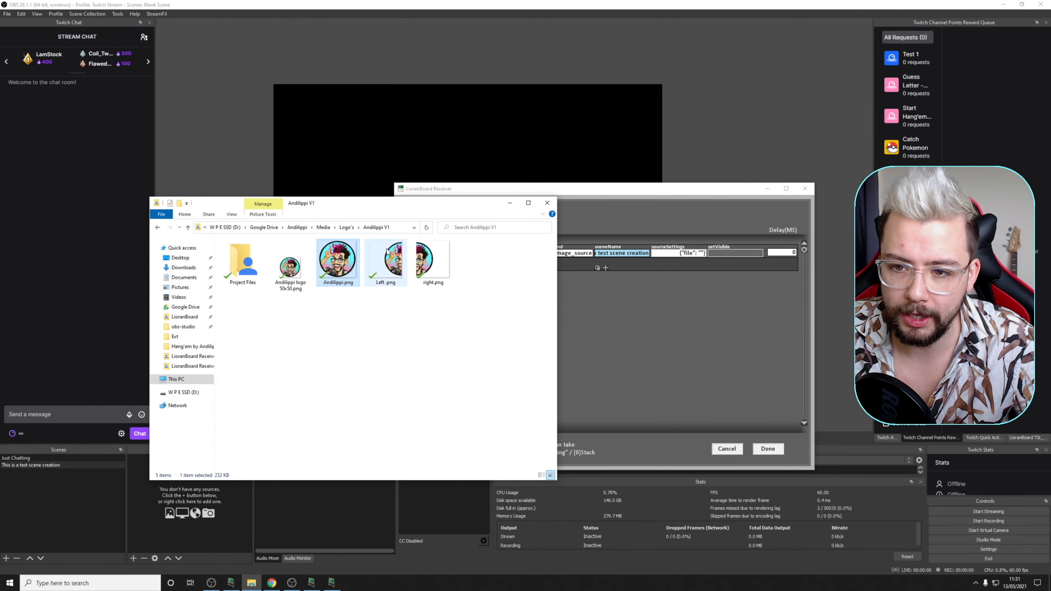
{"action": "left_click", "coordinate": [396, 229]}
{"action": "key", "text": "ctrl+c"}
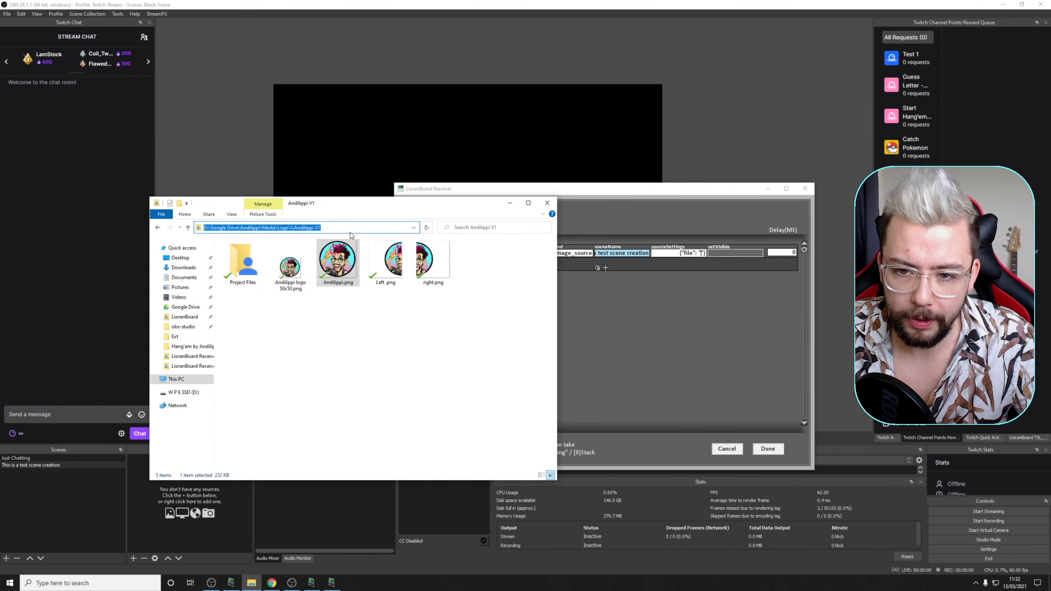
{"action": "left_click", "coordinate": [703, 255]}
{"action": "key", "text": "ctrl+v"}
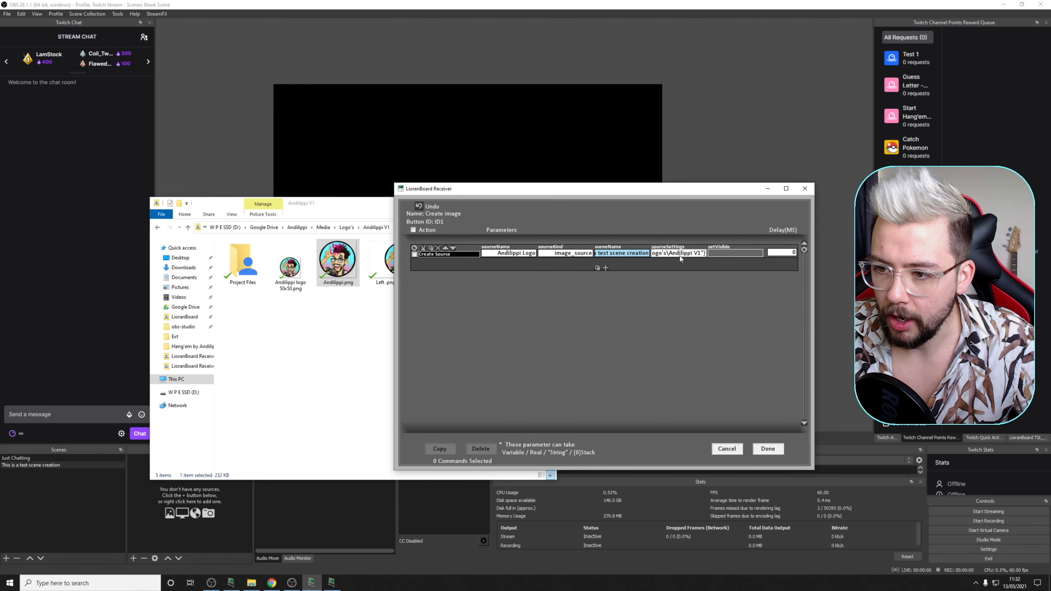
Step: Replace the backslashes in the file path with forward slashes and set the source's setVisible parameter to true
{"action": "key", "text": "BackSpace"}
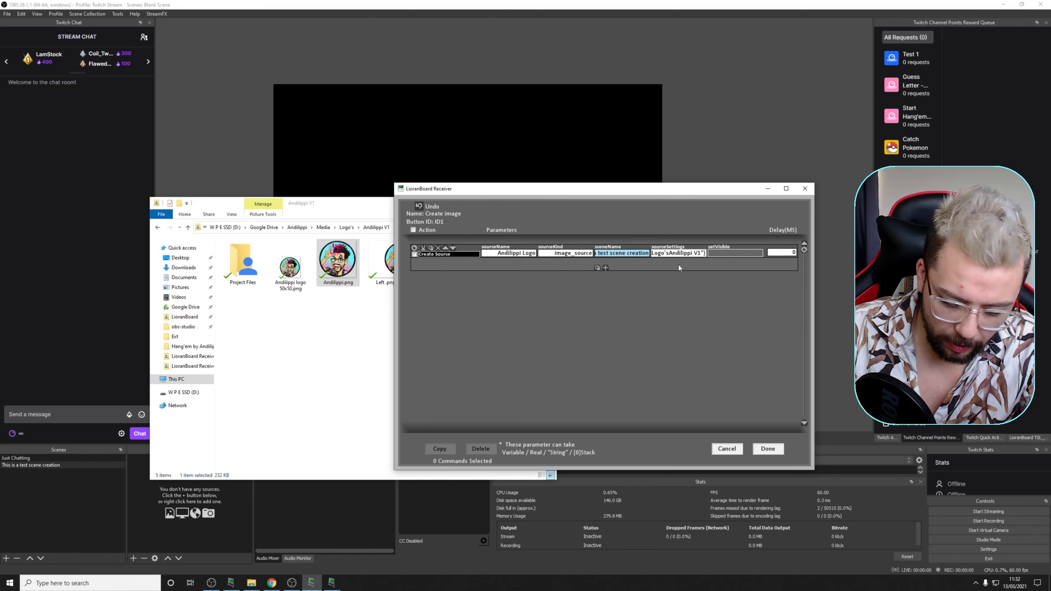
{"action": "type", "text": "/Google Drive/A"}
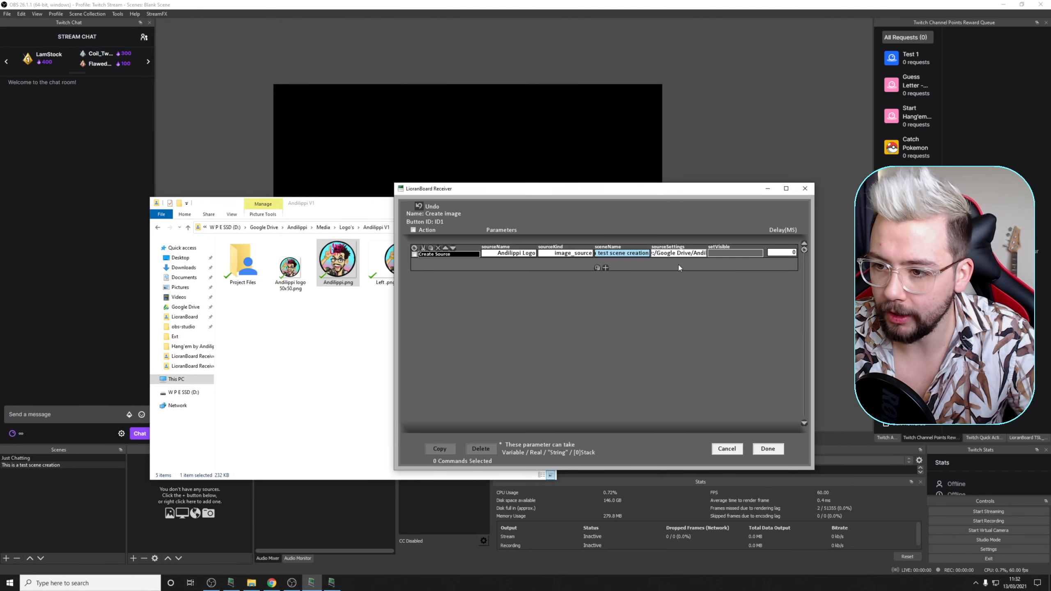
{"action": "left_click_drag", "start_coordinate": [675, 253], "coordinate": [625, 256]}
{"action": "left_click", "coordinate": [726, 253]}
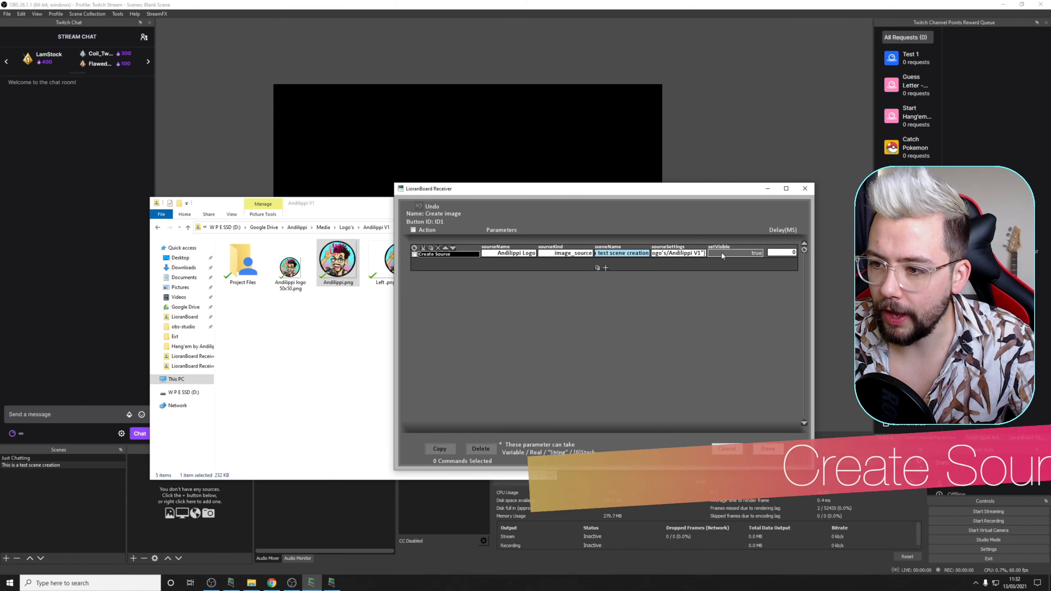
{"action": "left_click", "coordinate": [739, 252]}
{"action": "left_click", "coordinate": [728, 253]}
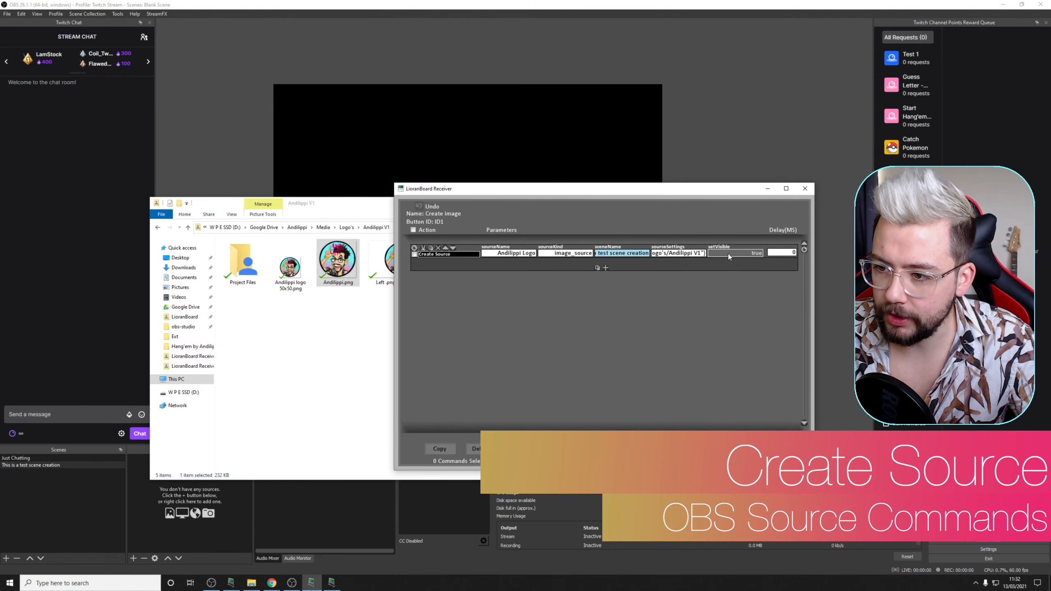
Step: Append /Andilippi.png to the file path in the source settings and save the button's commands and the deck
{"action": "left_click", "coordinate": [352, 281]}
{"action": "left_click", "coordinate": [344, 283]}
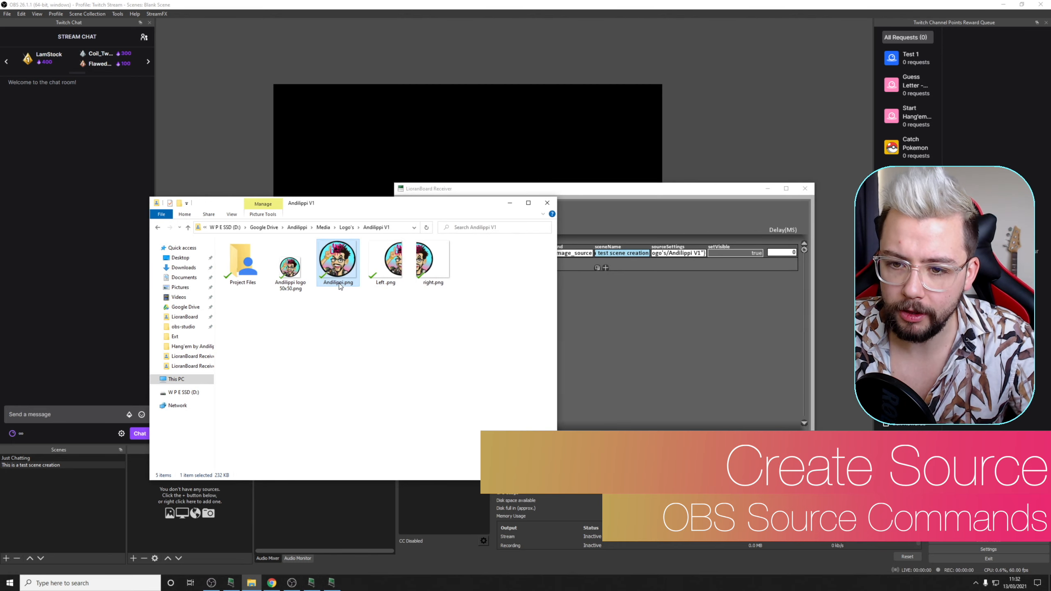
{"action": "left_click", "coordinate": [700, 297]}
{"action": "left_click", "coordinate": [704, 253]}
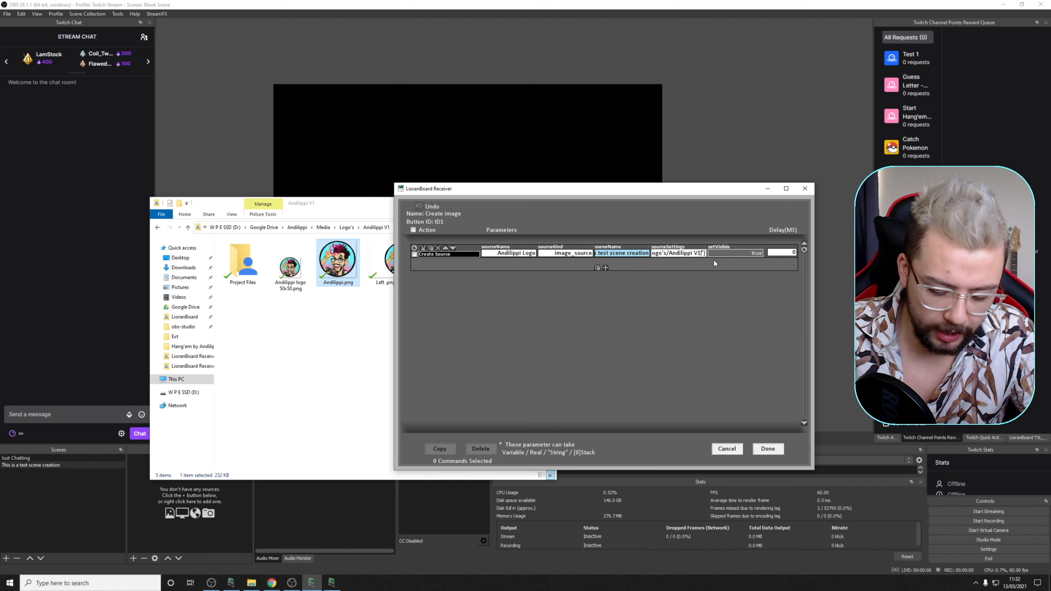
{"action": "type", "text": "/Andilippi.png"}
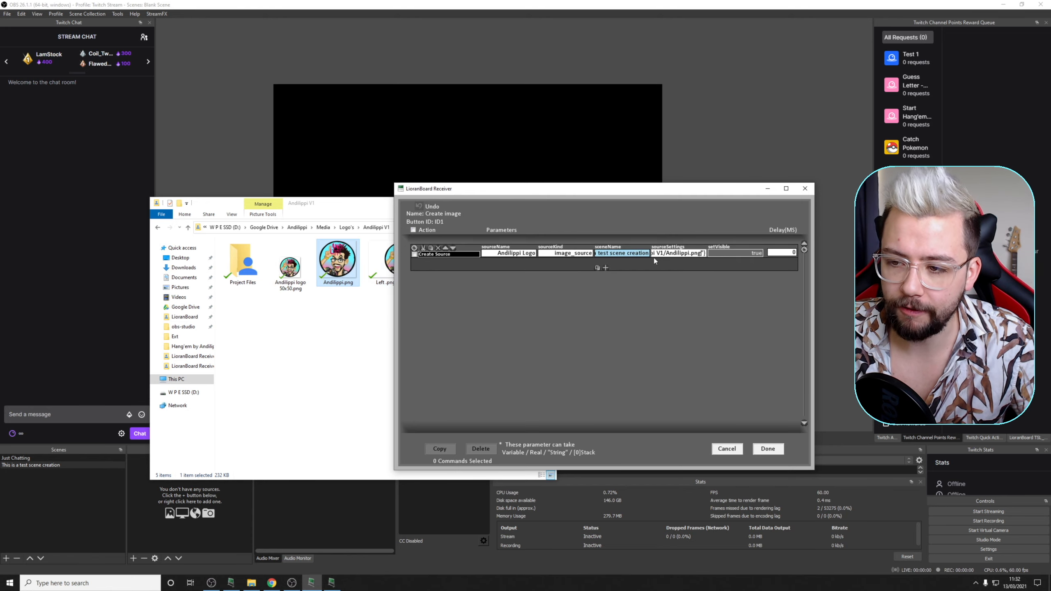
{"action": "left_click", "coordinate": [767, 448]}
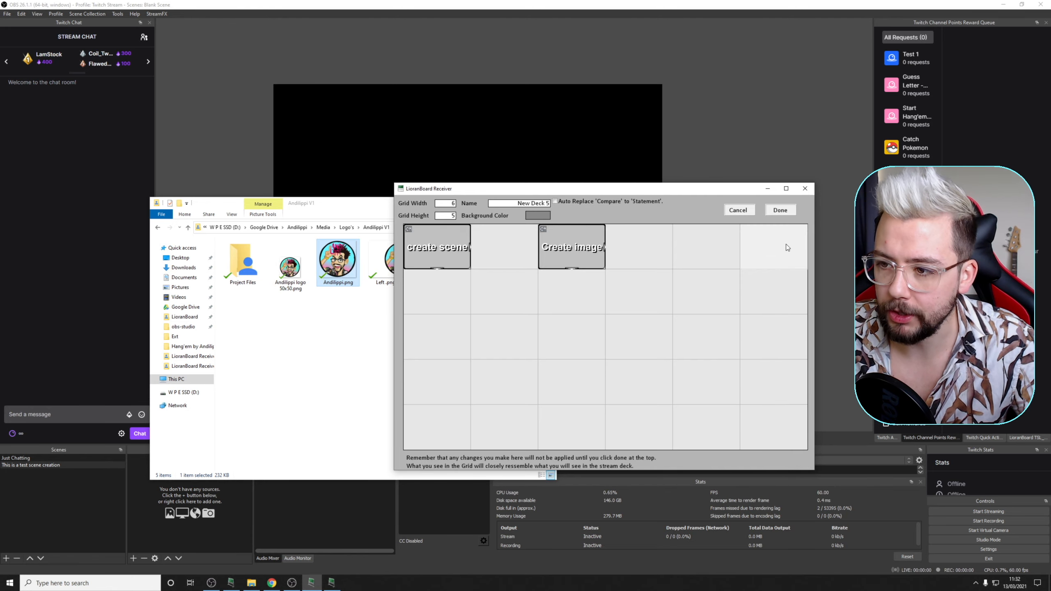
{"action": "left_click", "coordinate": [781, 213]}
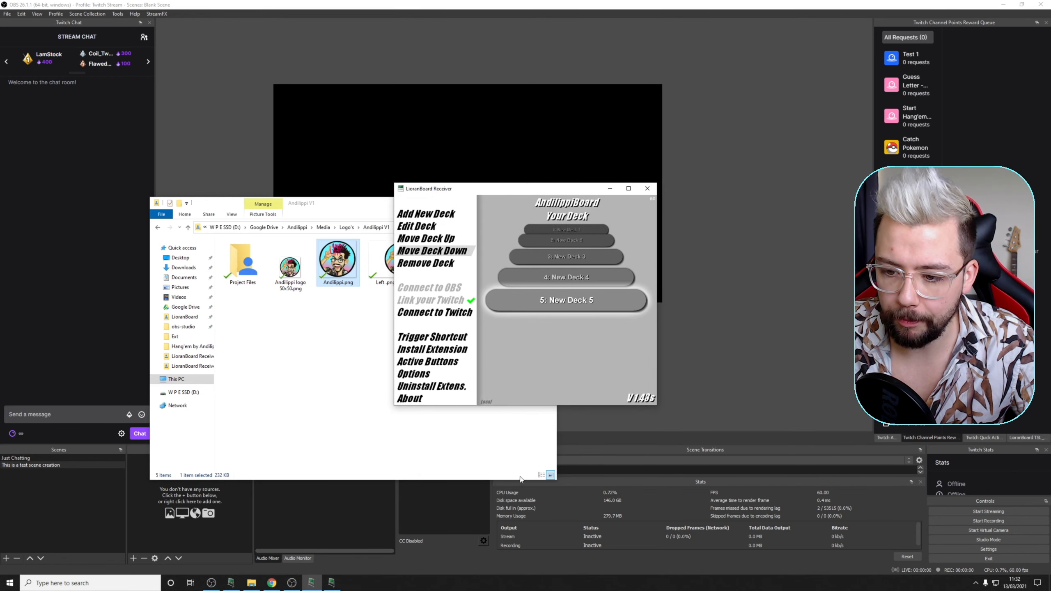
Step: Run the Create image button from LioranBoard Stream Deck, then move the Andilippi Logo to about the middle of the OBS preview
{"action": "left_click", "coordinate": [408, 564]}
{"action": "left_click", "coordinate": [331, 583]}
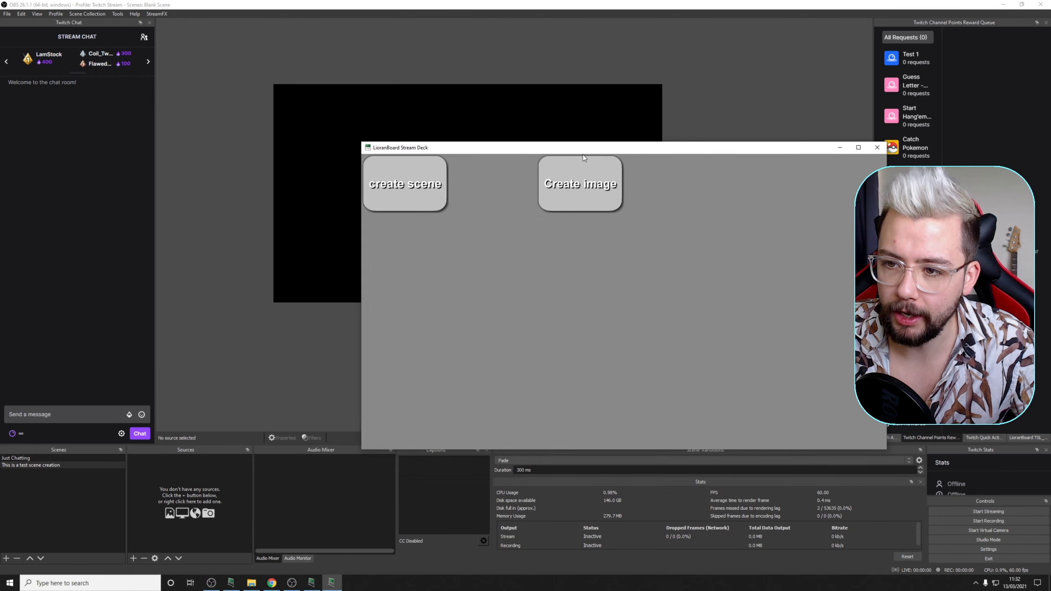
{"action": "left_click_drag", "start_coordinate": [583, 154], "coordinate": [551, 323]}
{"action": "left_click", "coordinate": [546, 356]}
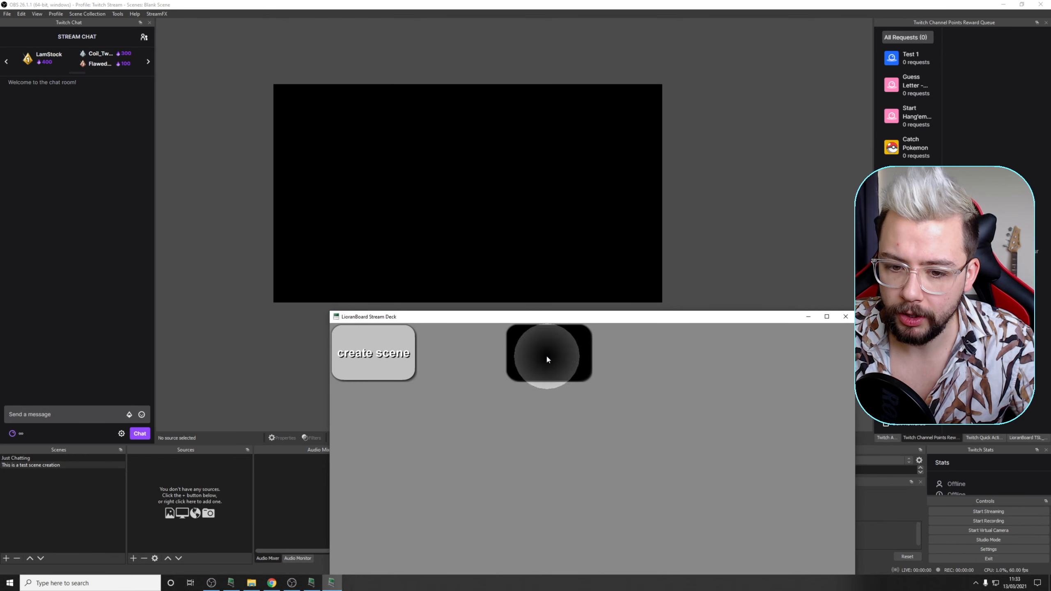
{"action": "left_click", "coordinate": [165, 460]}
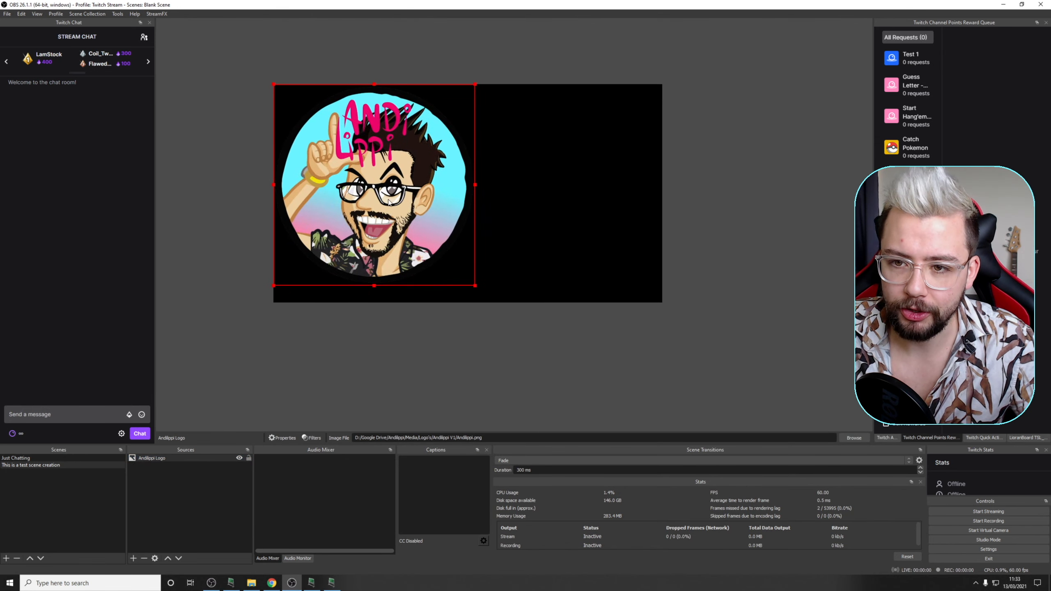
{"action": "left_click_drag", "start_coordinate": [339, 234], "coordinate": [417, 234]}
Step: Return to LioranBoard Stream Deck and try to create the same image source again with the Create image button
{"action": "left_click", "coordinate": [330, 583]}
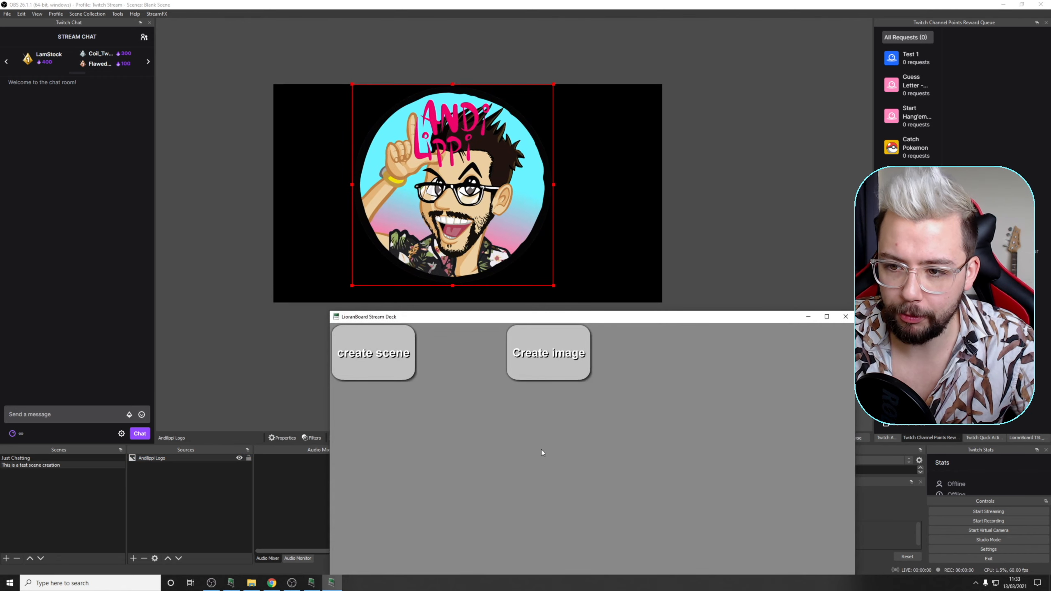
{"action": "left_click", "coordinate": [556, 357]}
{"action": "left_click", "coordinate": [556, 357]}
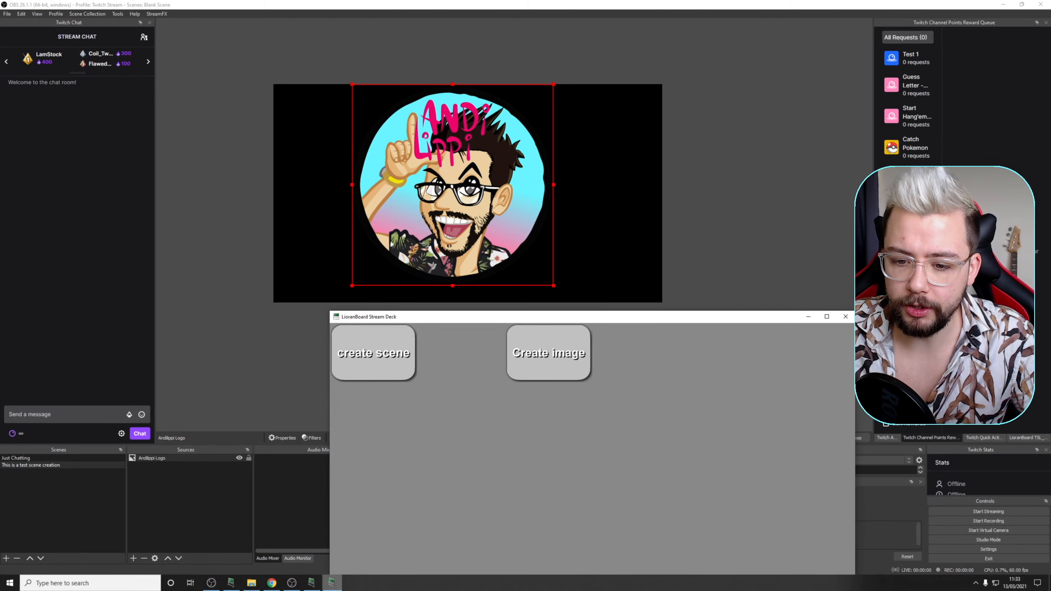
Step: Duplicate the Create Source command in New Deck 5's Create image button, name the copy's source "Andilippi Logo 2", and save the deck
{"action": "left_click", "coordinate": [623, 574]}
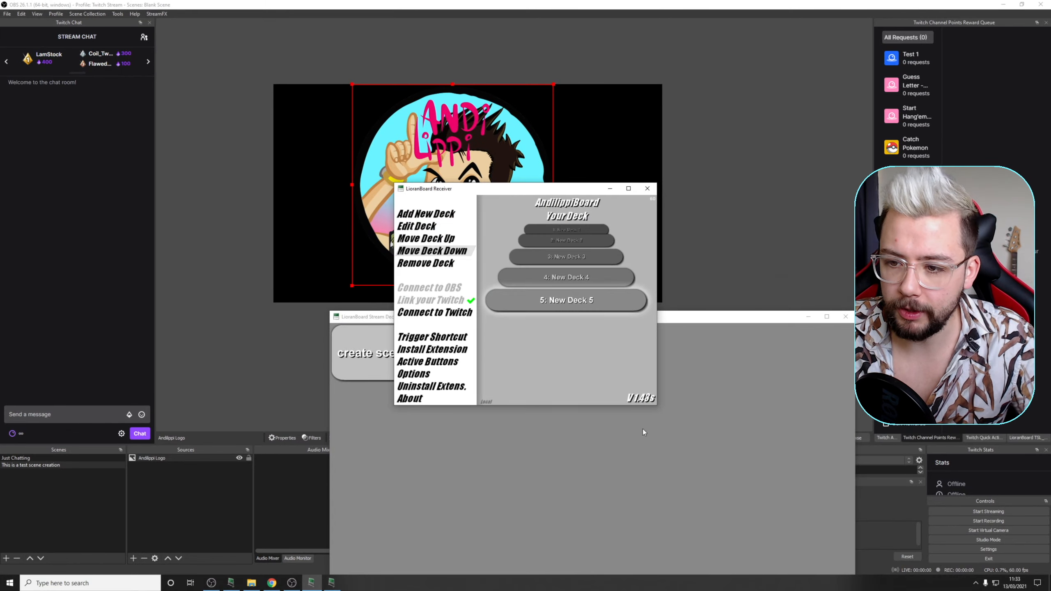
{"action": "left_click", "coordinate": [562, 300]}
{"action": "right_click", "coordinate": [577, 238]}
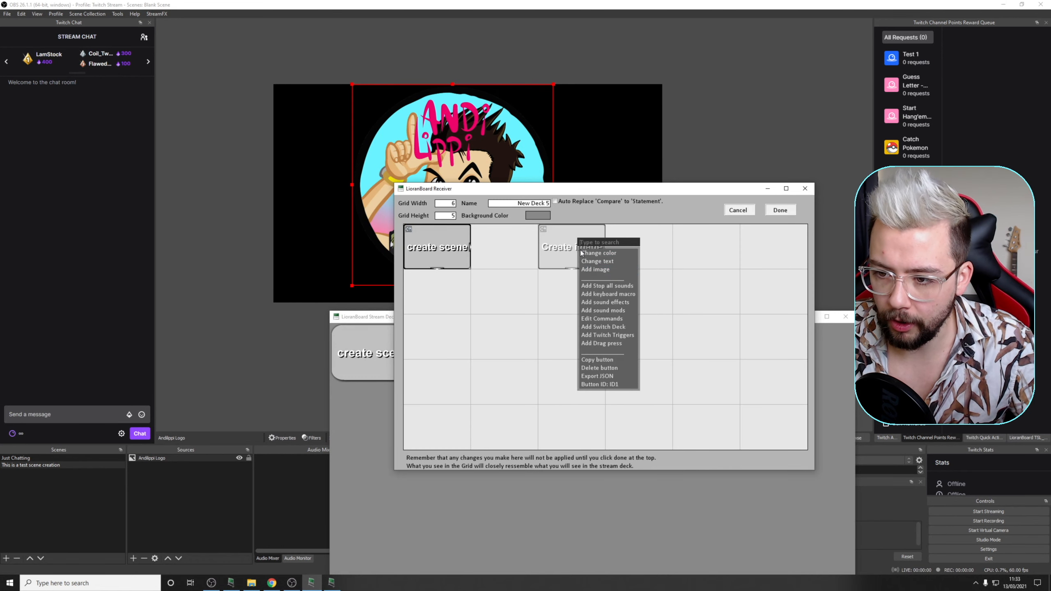
{"action": "left_click", "coordinate": [599, 323]}
{"action": "left_click", "coordinate": [422, 248]}
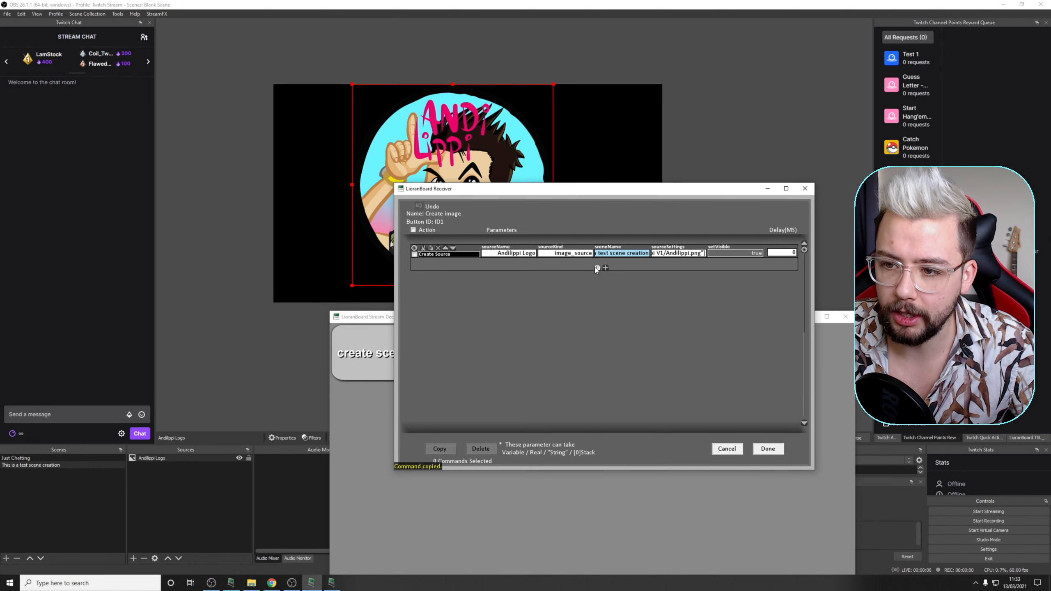
{"action": "left_click", "coordinate": [597, 267]}
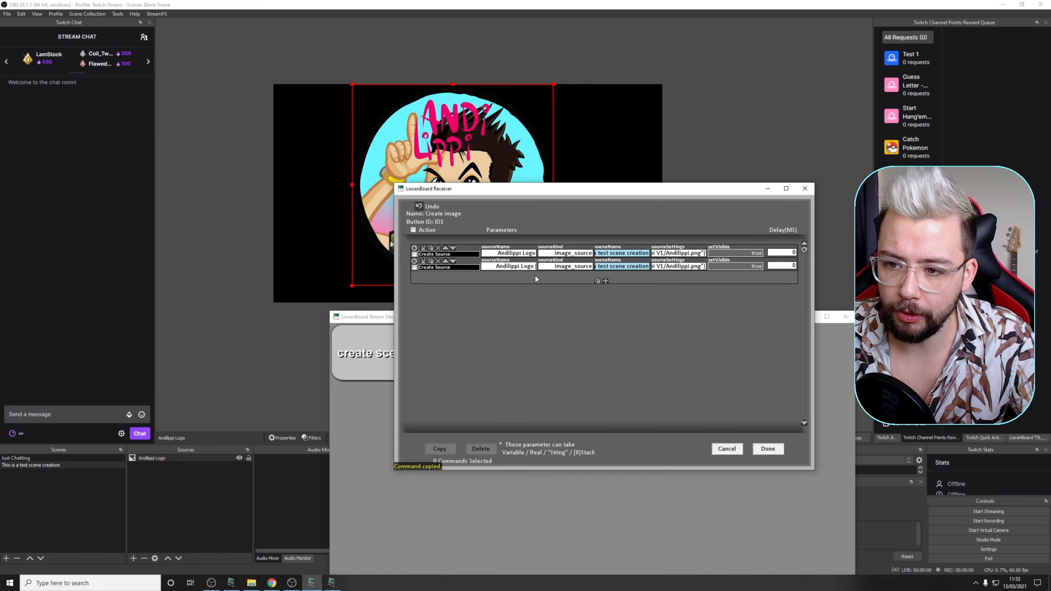
{"action": "type", "text": "2"}
{"action": "left_click", "coordinate": [768, 449]}
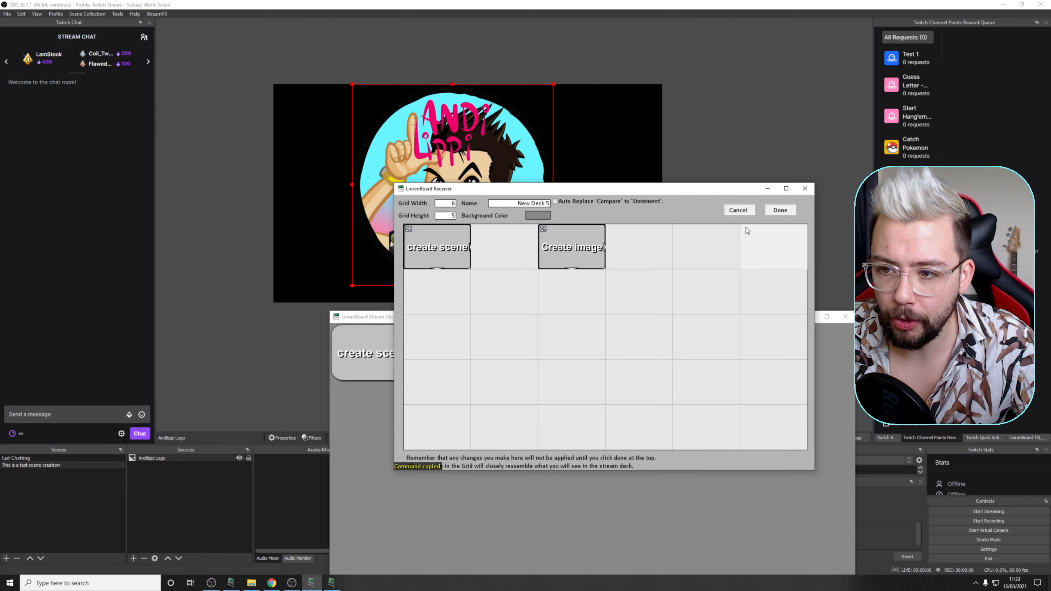
{"action": "left_click", "coordinate": [777, 212]}
Step: Run the Create image button again from LioranBoard Stream Deck and display the list of source types that OBS can add
{"action": "left_click", "coordinate": [609, 189]}
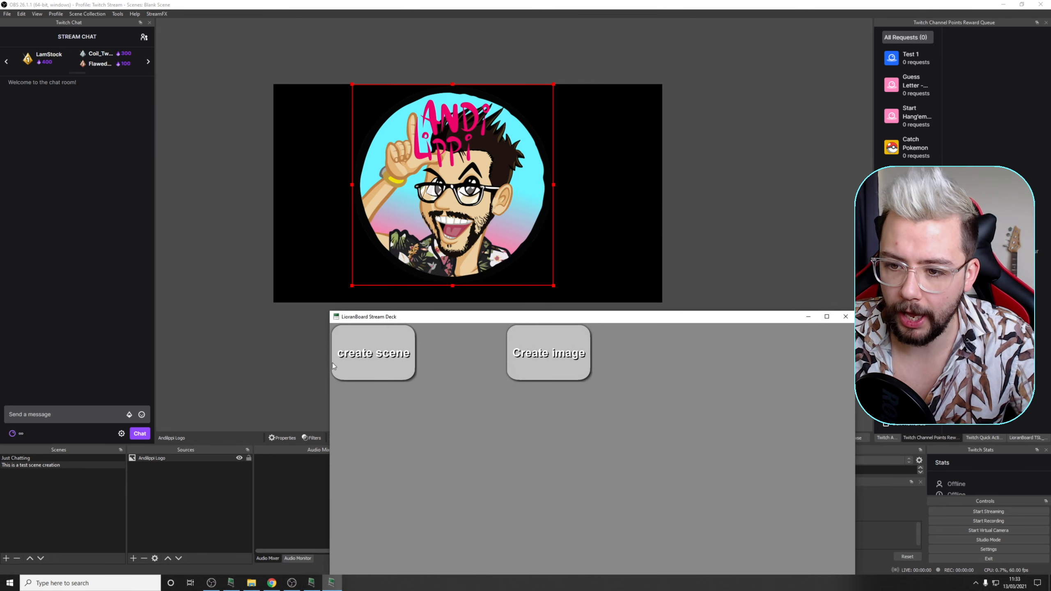
{"action": "left_click", "coordinate": [570, 358]}
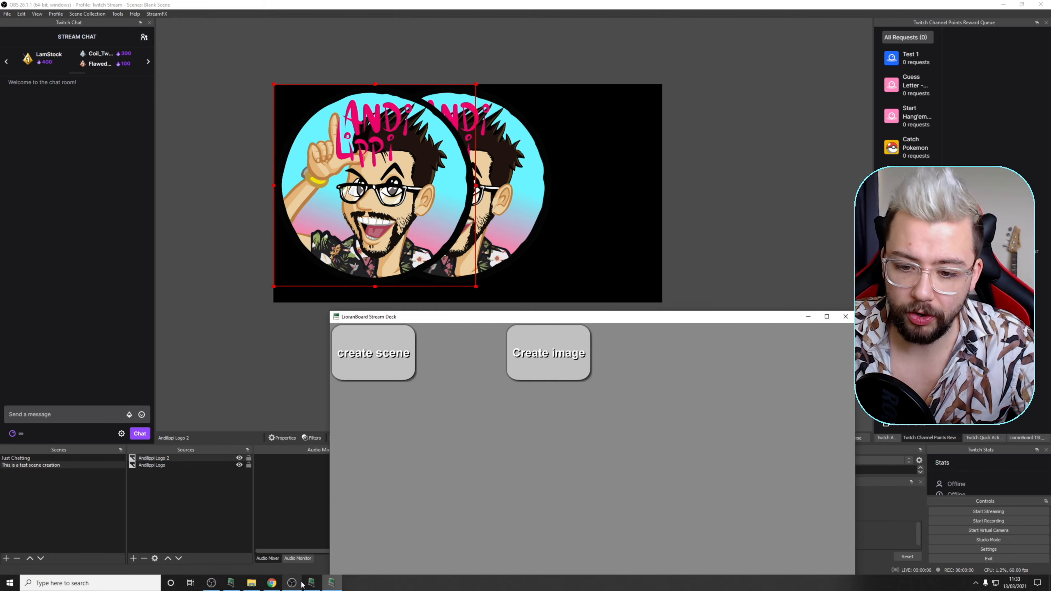
{"action": "left_click", "coordinate": [133, 558]}
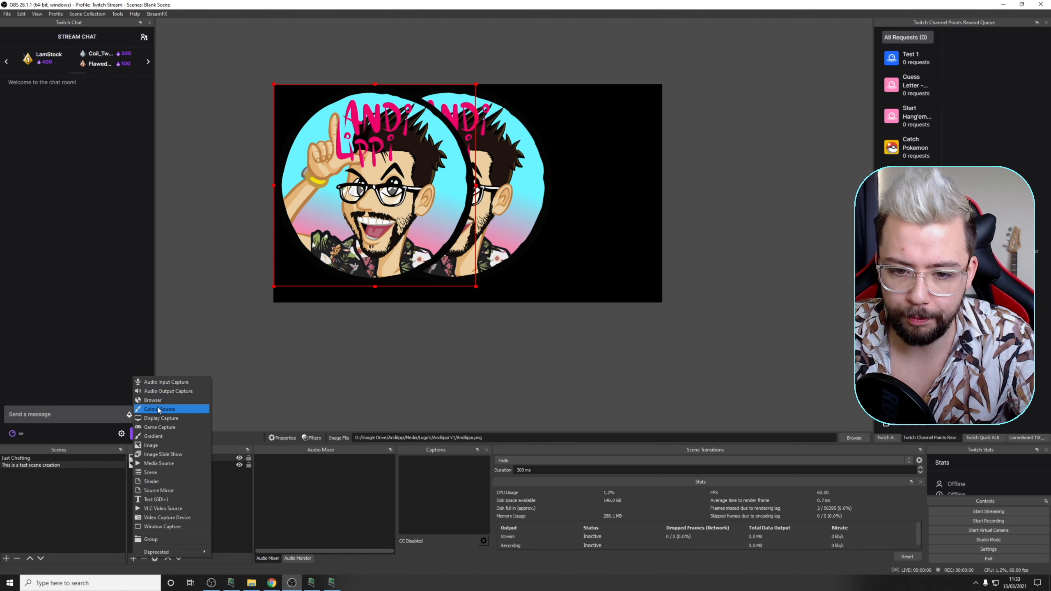
Step: Open New Deck 5 in LioranBoard Receiver and add a blank button labelled "create colour" in the first row, fourth column
{"action": "left_click", "coordinate": [319, 587]}
{"action": "double_click", "coordinate": [565, 299]}
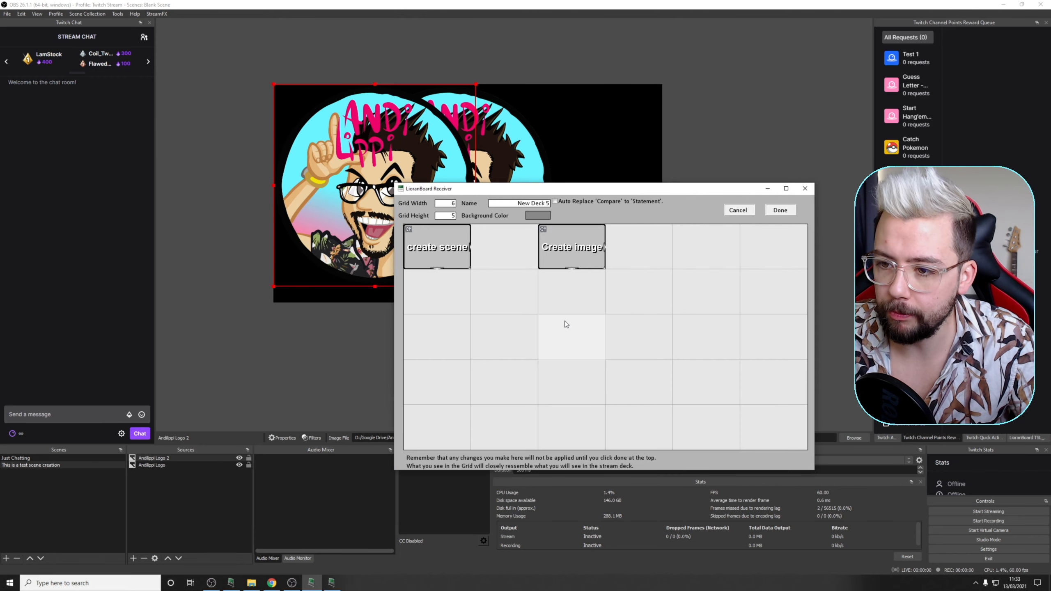
{"action": "left_click", "coordinate": [634, 252]}
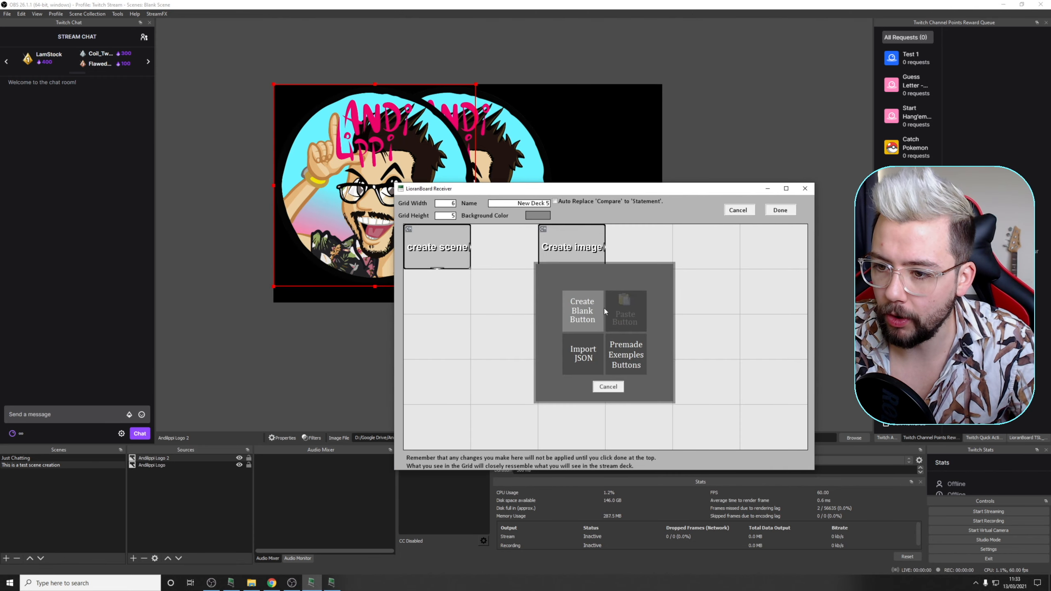
{"action": "left_click", "coordinate": [584, 320]}
{"action": "left_click", "coordinate": [638, 261]}
{"action": "left_click", "coordinate": [633, 289]}
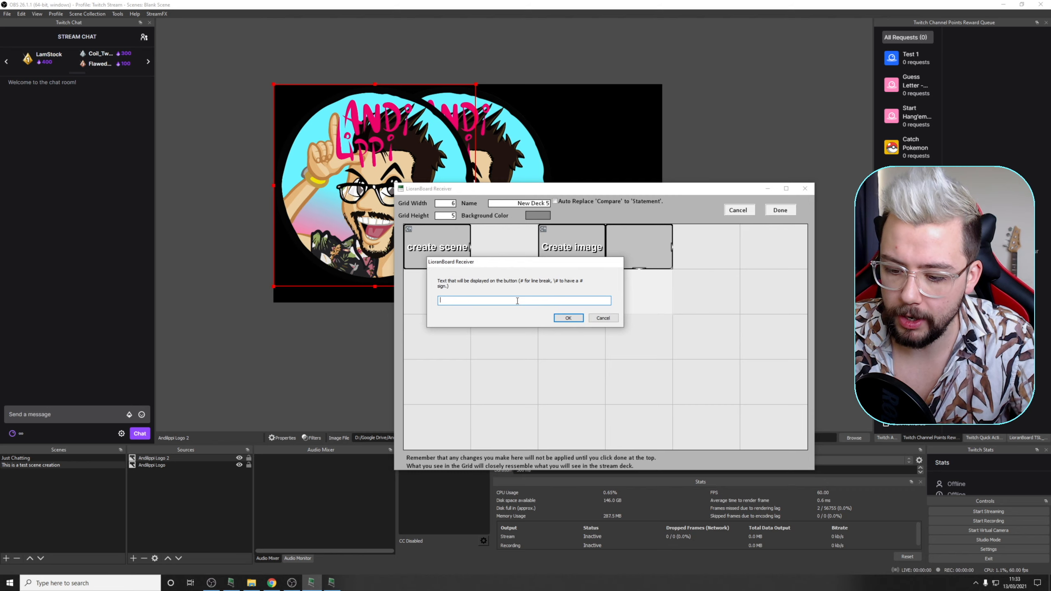
{"action": "type", "text": "create colour"}
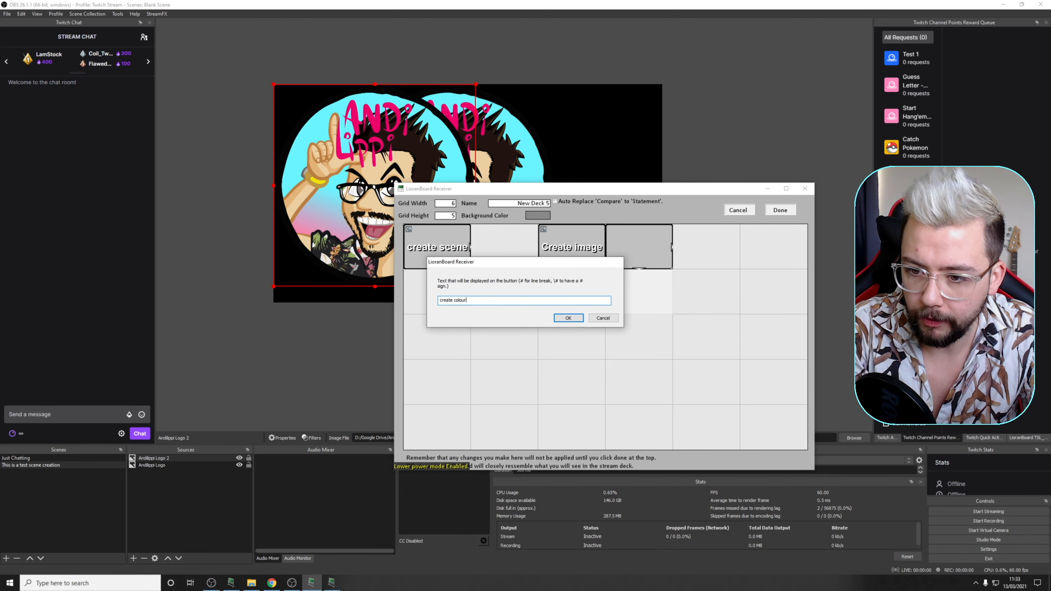
{"action": "left_click", "coordinate": [568, 317]}
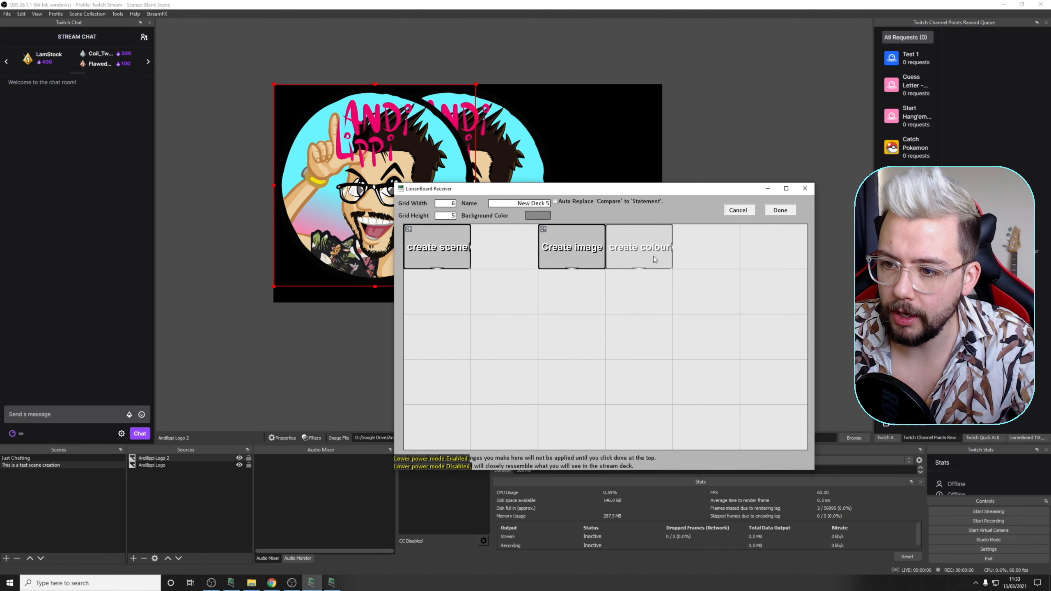
Step: Add a Create Source command to the create colour button
{"action": "left_click", "coordinate": [650, 233]}
{"action": "left_click", "coordinate": [674, 311]}
{"action": "left_click", "coordinate": [606, 252]}
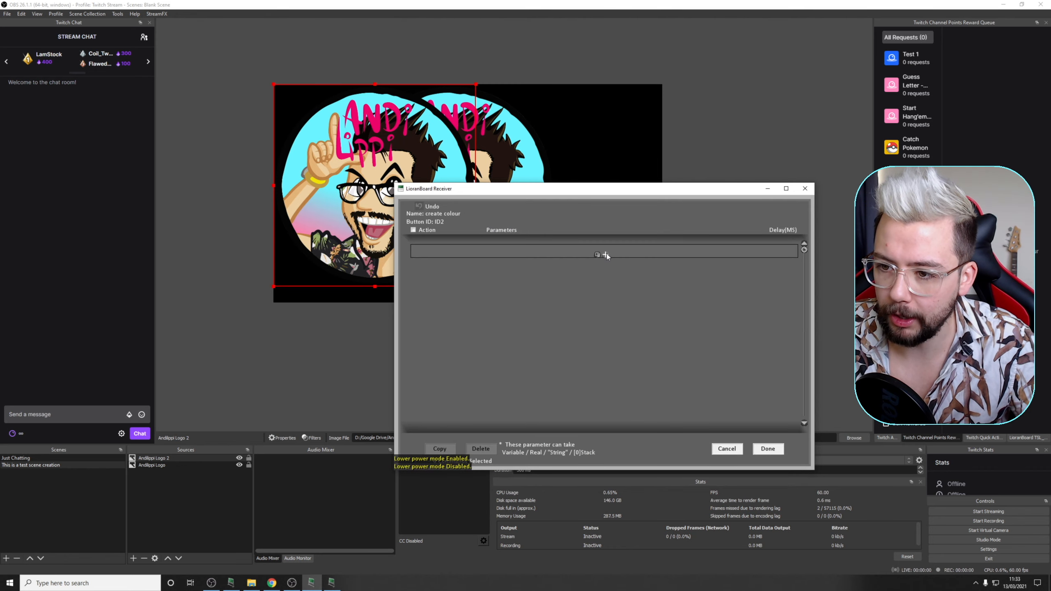
{"action": "left_click", "coordinate": [444, 254]}
{"action": "type", "text": "create"}
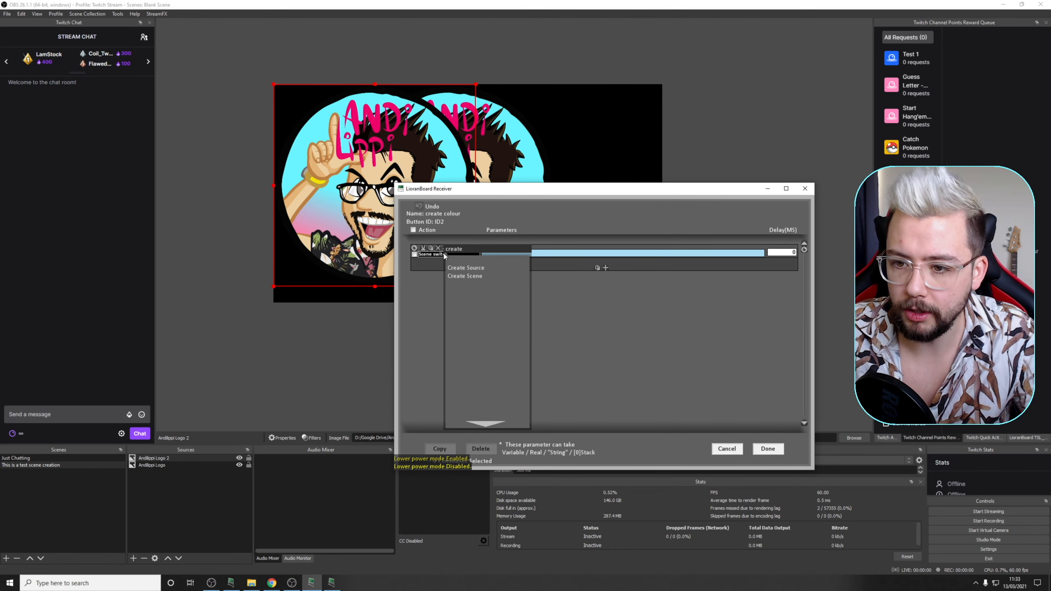
{"action": "left_click", "coordinate": [471, 269]}
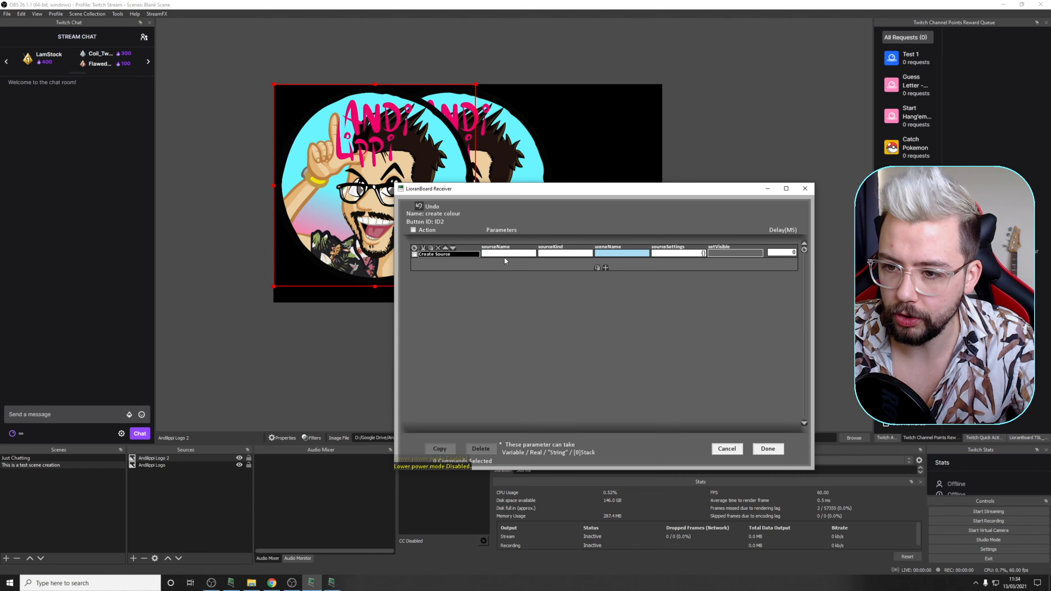
Step: Fill the Create Source command with source name "Box", kind "color_source" and scene "This is a test scene creation"
{"action": "type", "text": "B"}
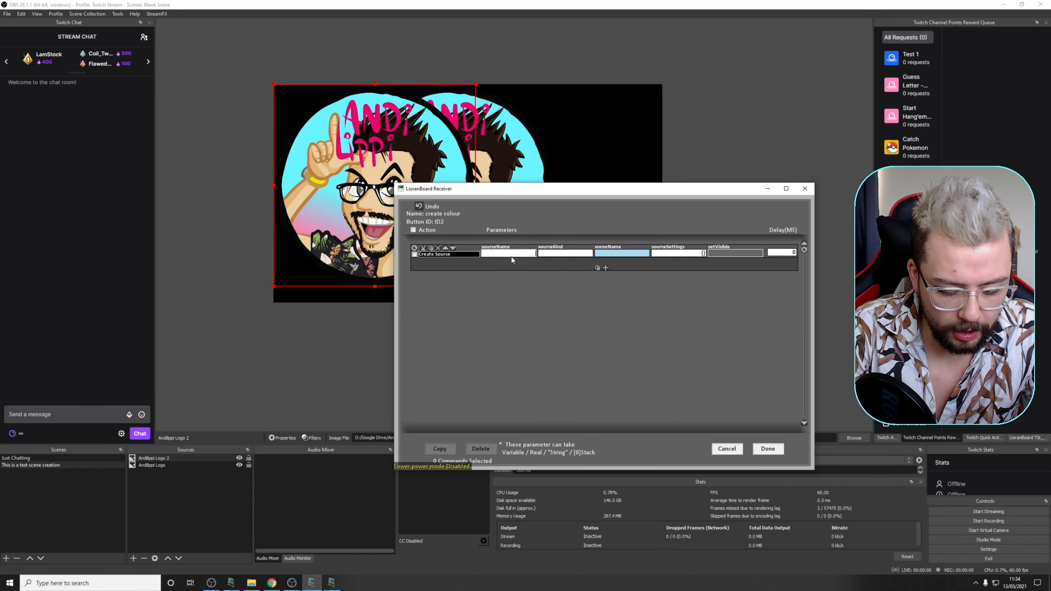
{"action": "type", "text": "o"}
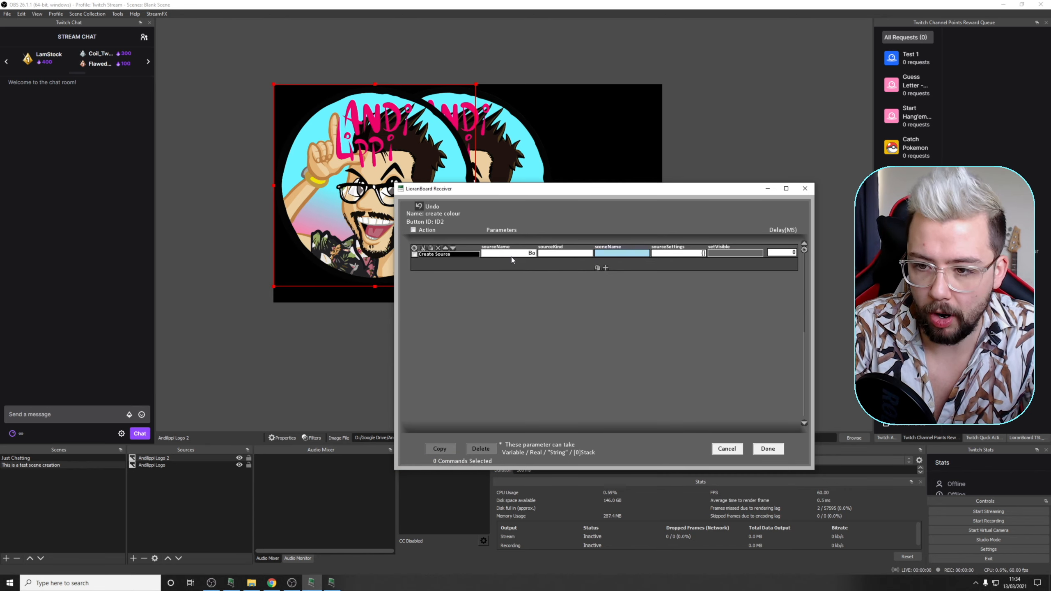
{"action": "type", "text": "x"}
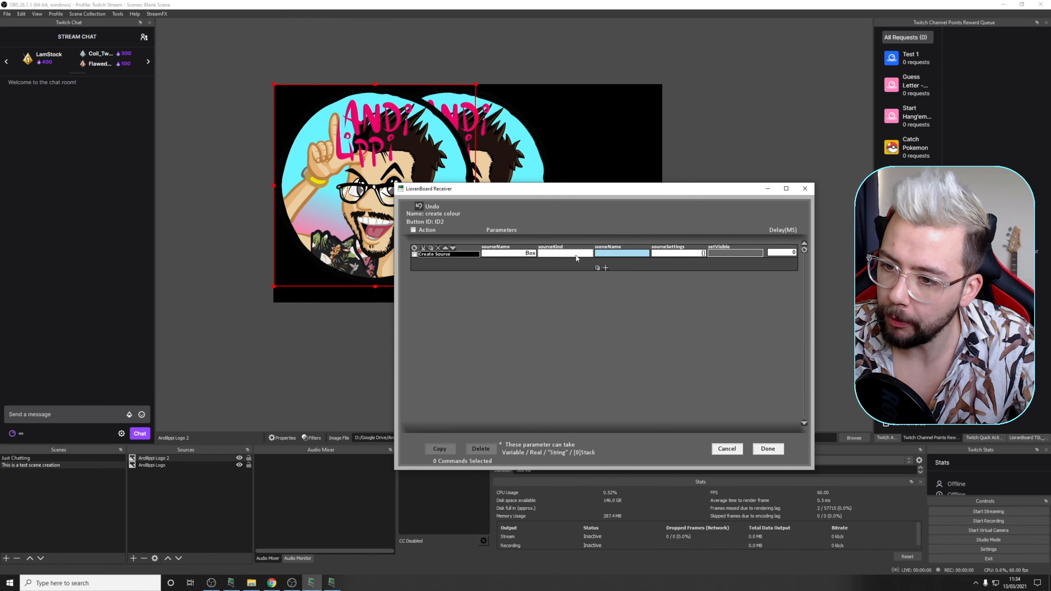
{"action": "left_click", "coordinate": [574, 256]}
{"action": "type", "text": "col"}
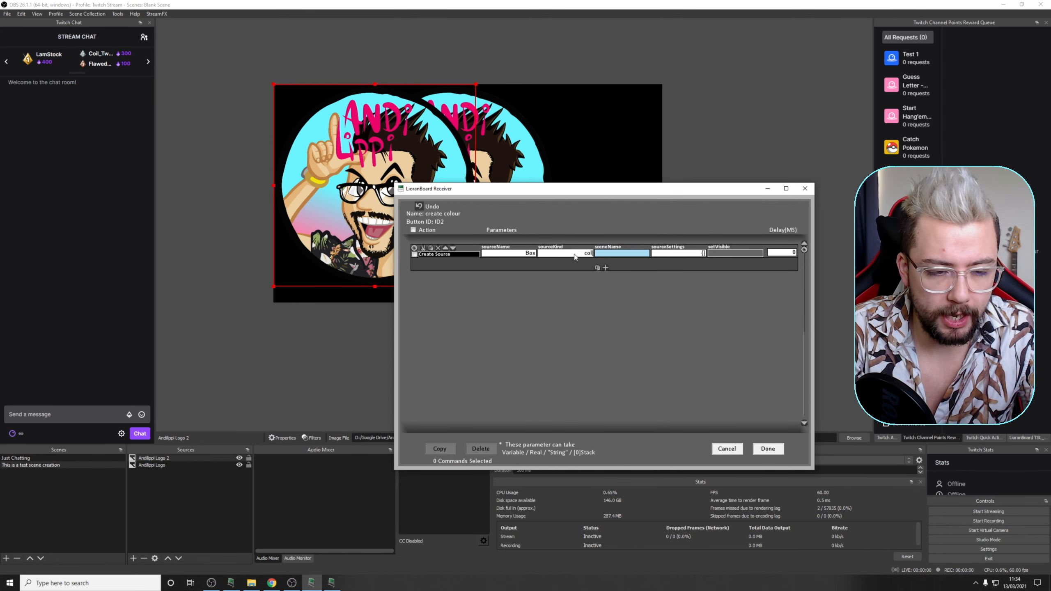
{"action": "type", "text": "or_source"}
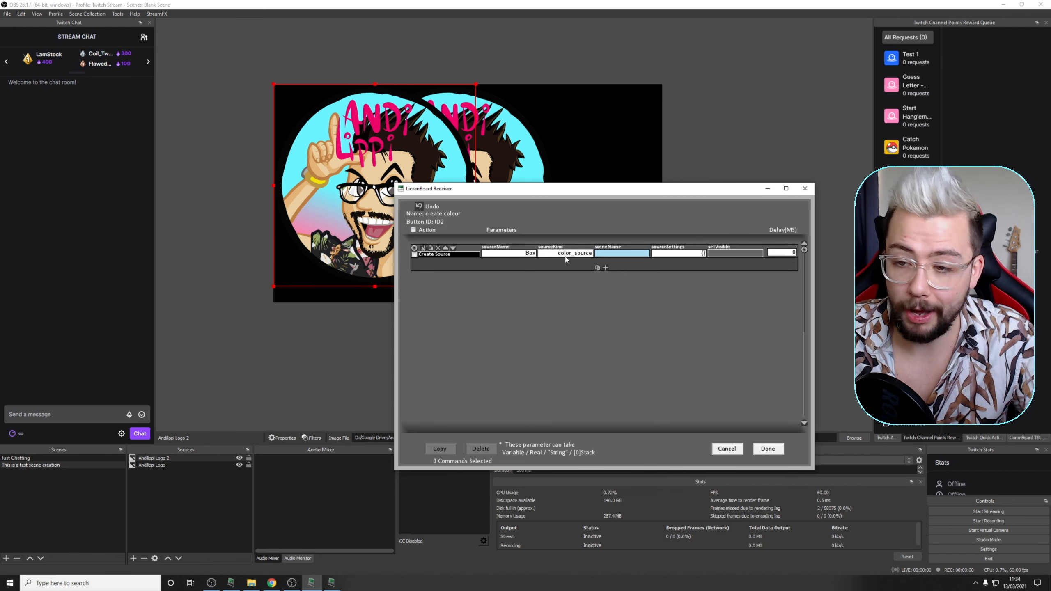
{"action": "left_click", "coordinate": [632, 256]}
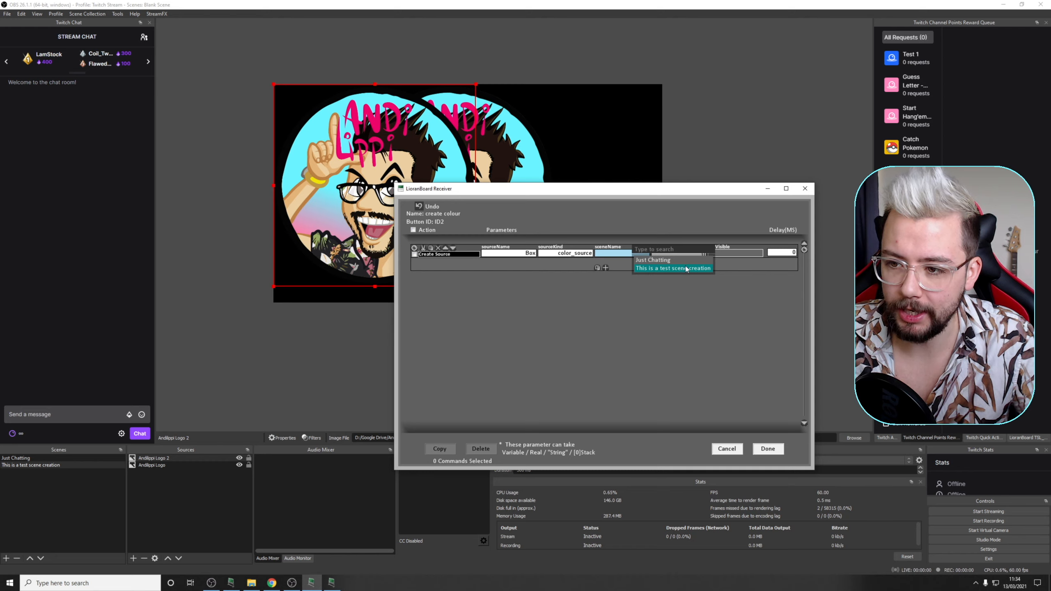
{"action": "left_click", "coordinate": [666, 269]}
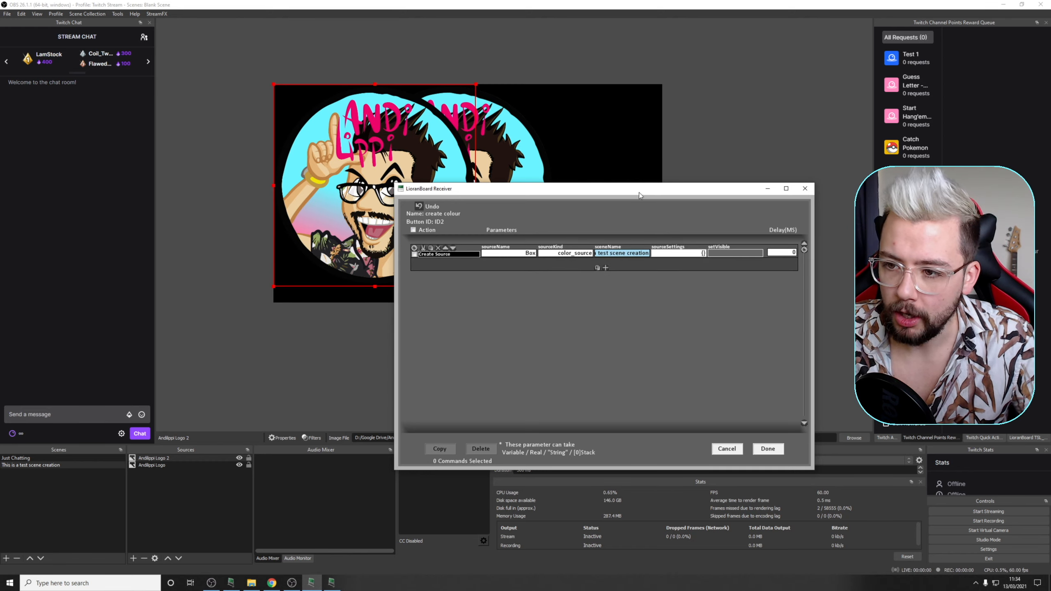
Step: Set the Create Source command's source settings to {"height": 500, "width": 1000}
{"action": "left_click_drag", "start_coordinate": [637, 191], "coordinate": [597, 188]}
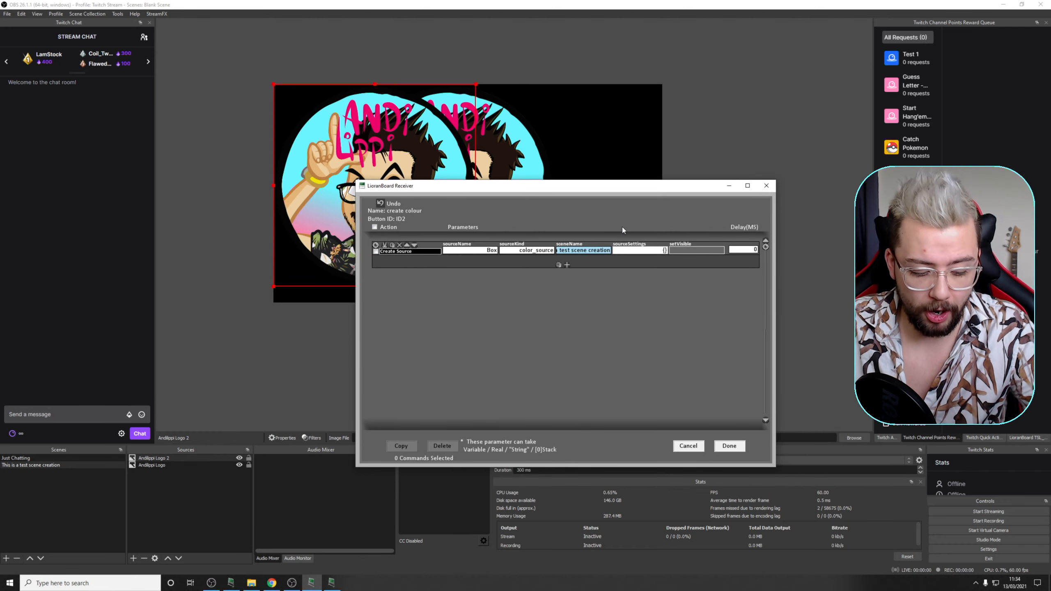
{"action": "type", "text": "\"height"}
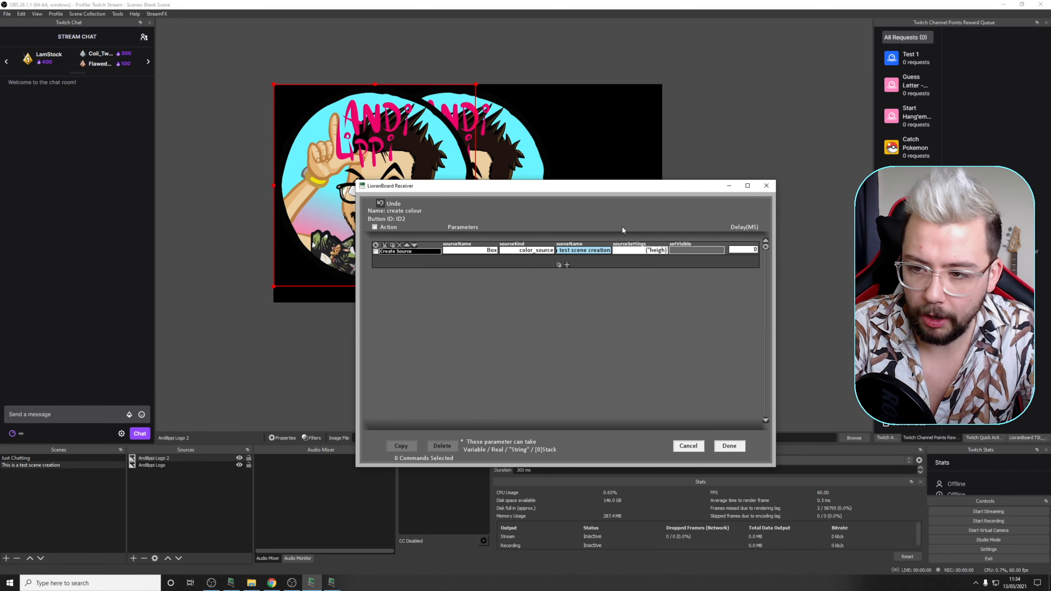
{"action": "type", "text": "\""}
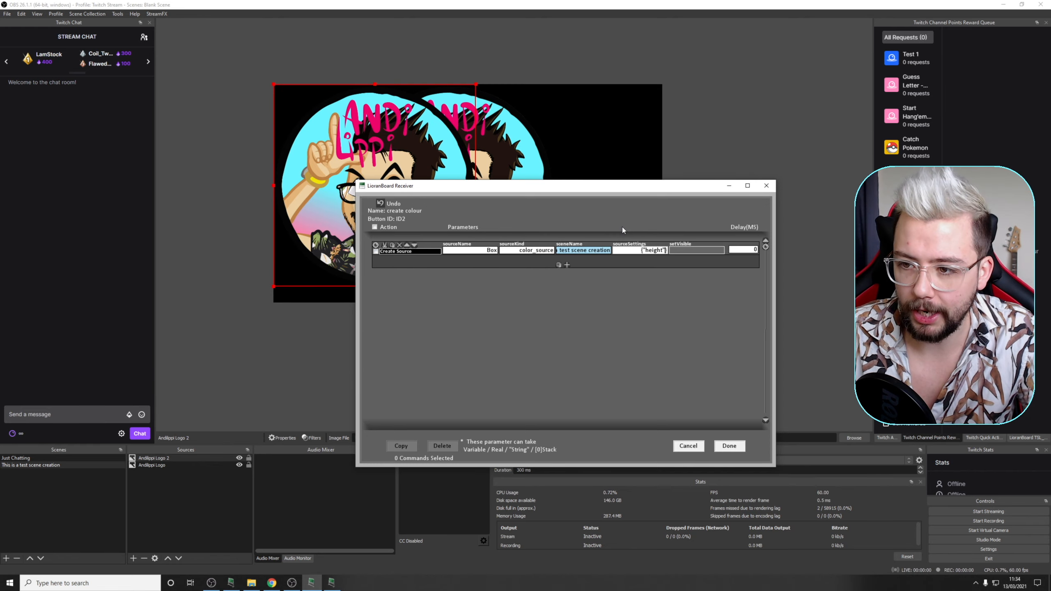
{"action": "type", "text": ":"}
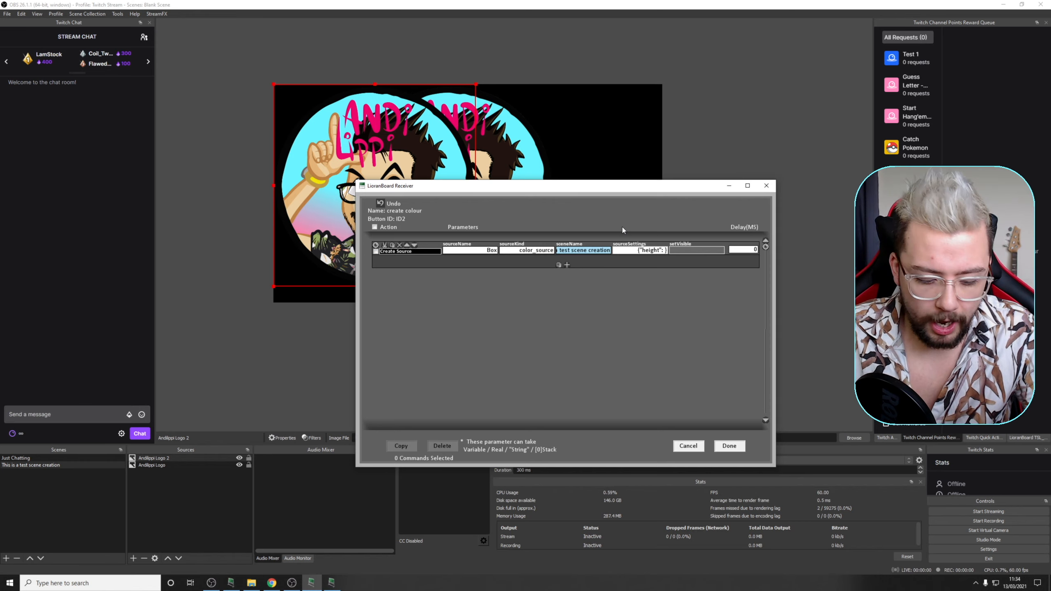
{"action": "type", "text": " 500"}
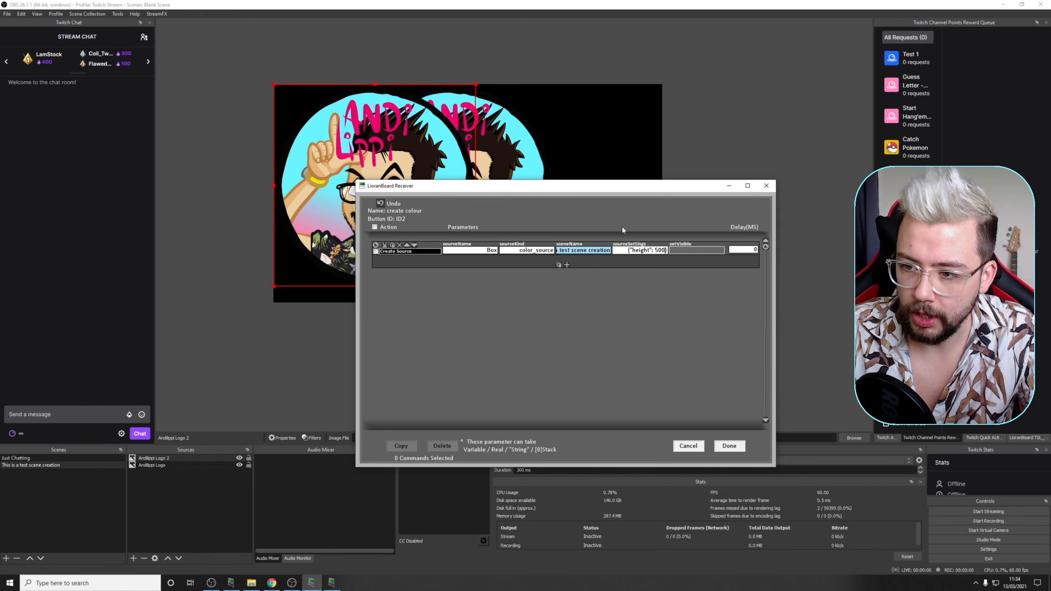
{"action": "type", "text": ","}
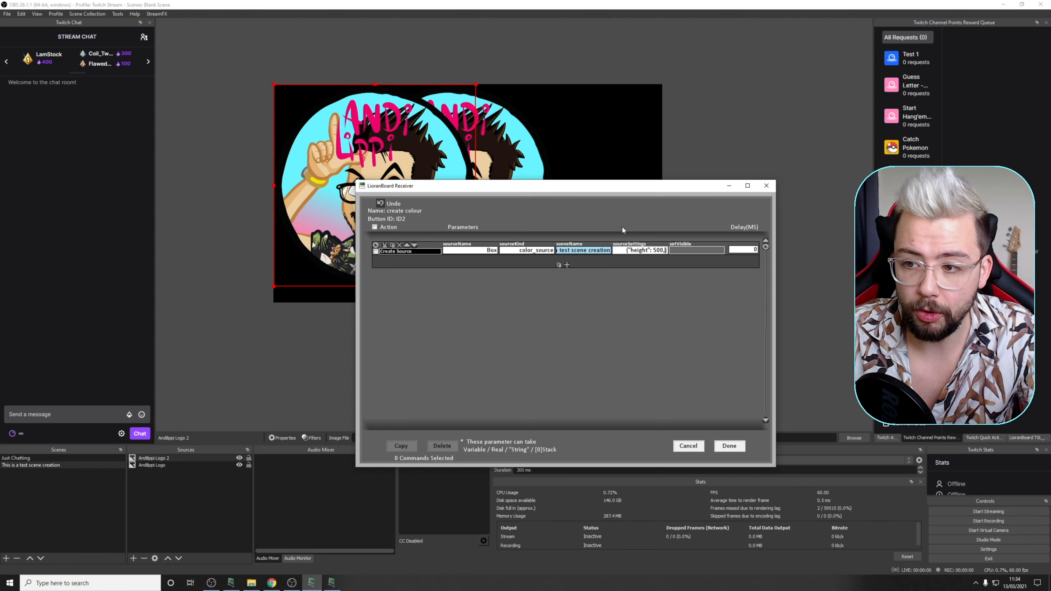
{"action": "type", "text": " \""}
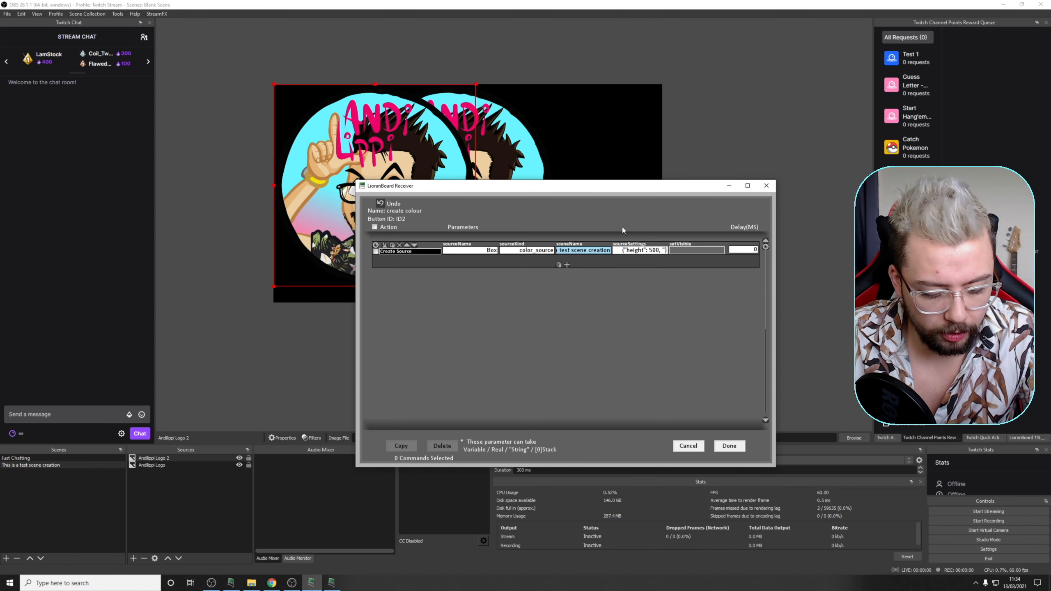
{"action": "type", "text": "width"}
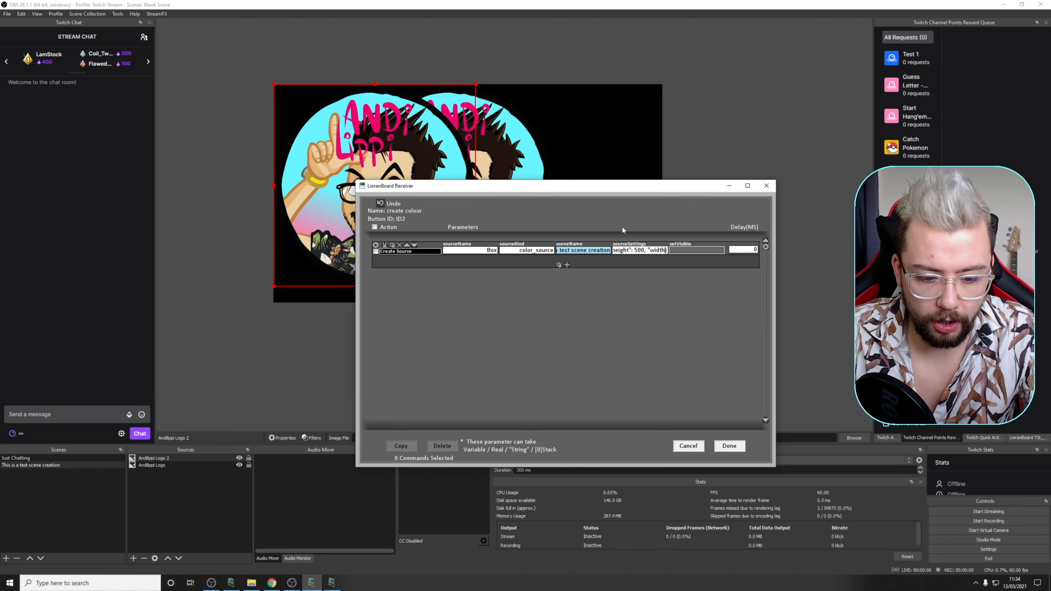
{"action": "type", "text": "\":"}
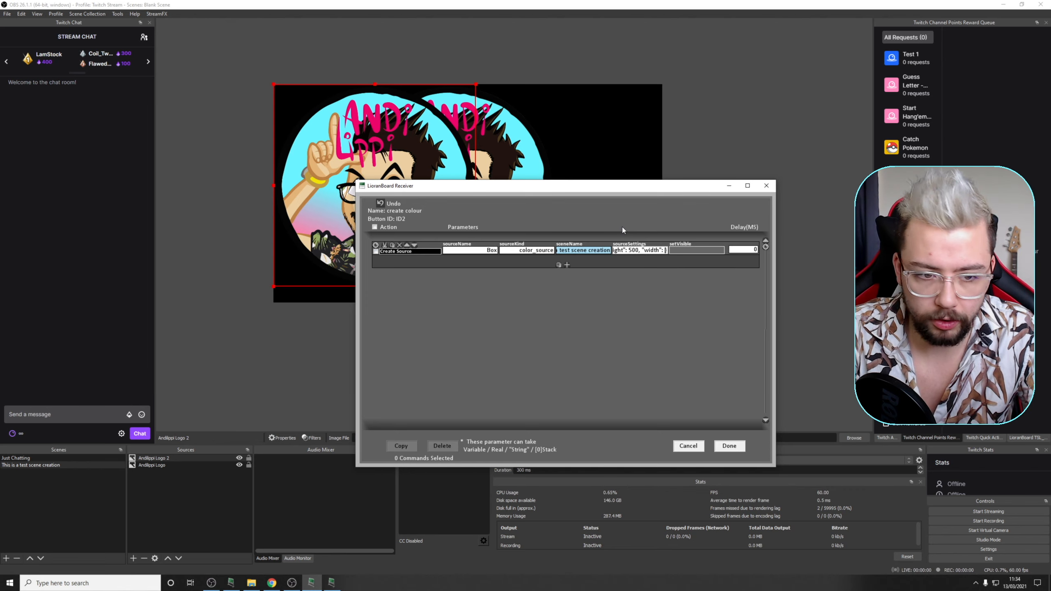
{"action": "type", "text": " 1000"}
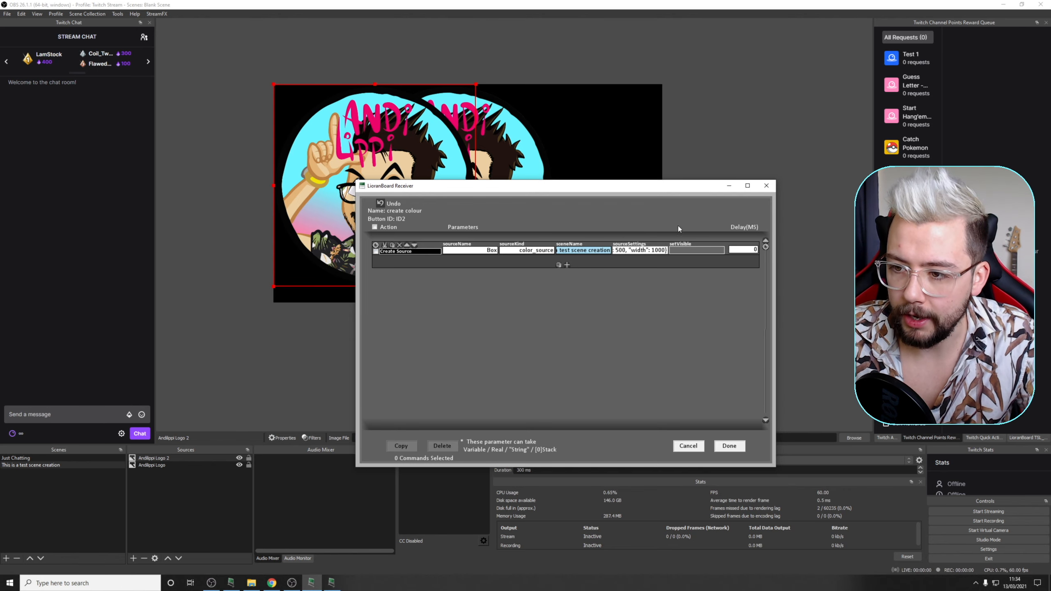
Step: Set the new source's visibility to true, confirm the button's commands and save the deck
{"action": "left_click", "coordinate": [697, 250]}
{"action": "left_click", "coordinate": [703, 259]}
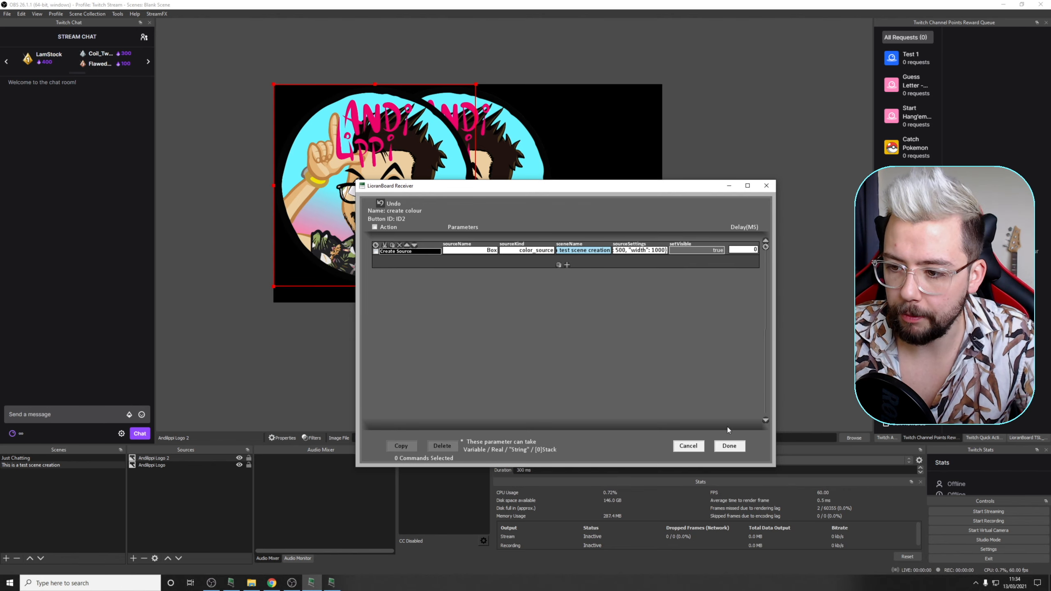
{"action": "left_click", "coordinate": [729, 446]}
{"action": "left_click", "coordinate": [745, 209]}
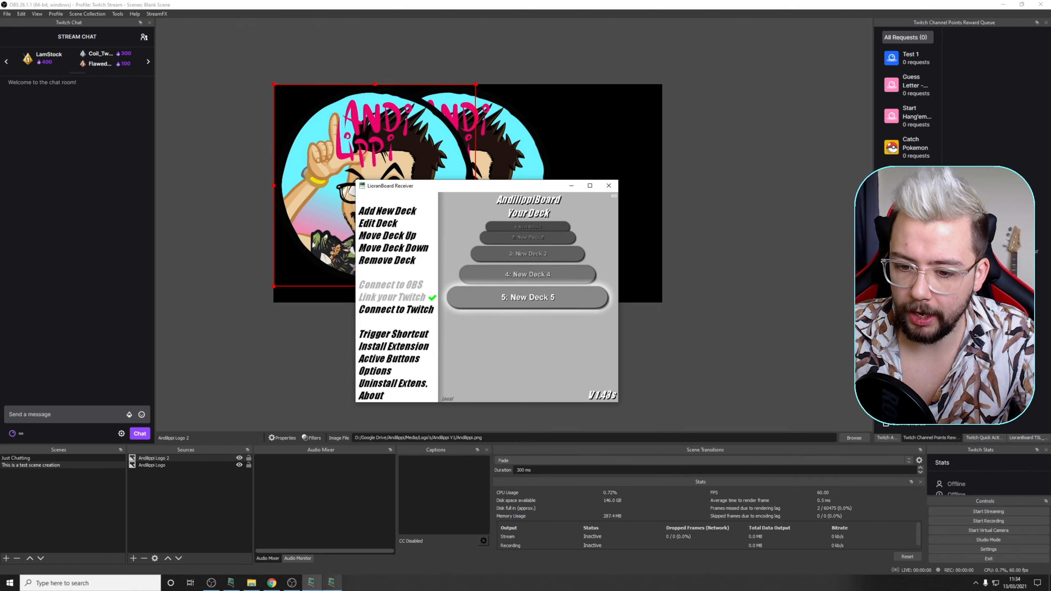
Step: Switch to LioranBoard Stream Deck and run the create colour button
{"action": "left_click", "coordinate": [337, 523]}
{"action": "left_click", "coordinate": [332, 583]}
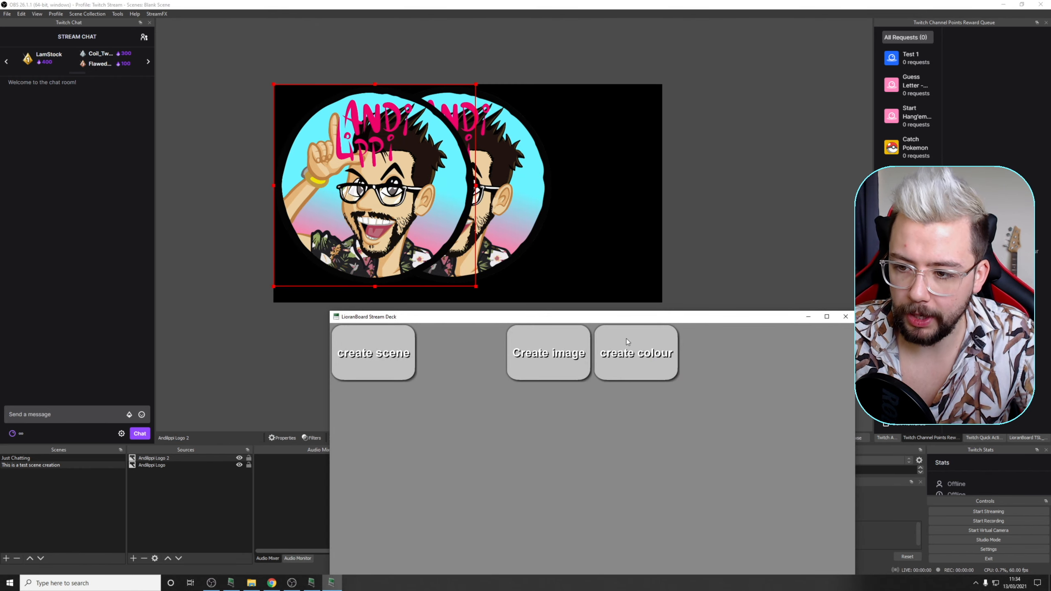
{"action": "left_click", "coordinate": [645, 356]}
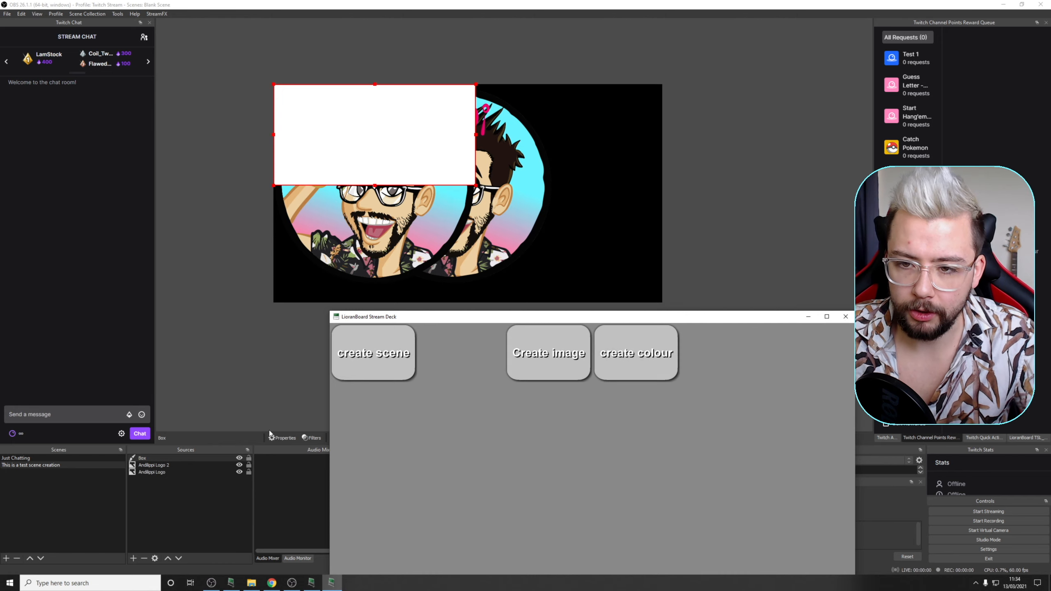
Step: In OBS, open the properties of the Box source to check its width and height
{"action": "left_click", "coordinate": [182, 457]}
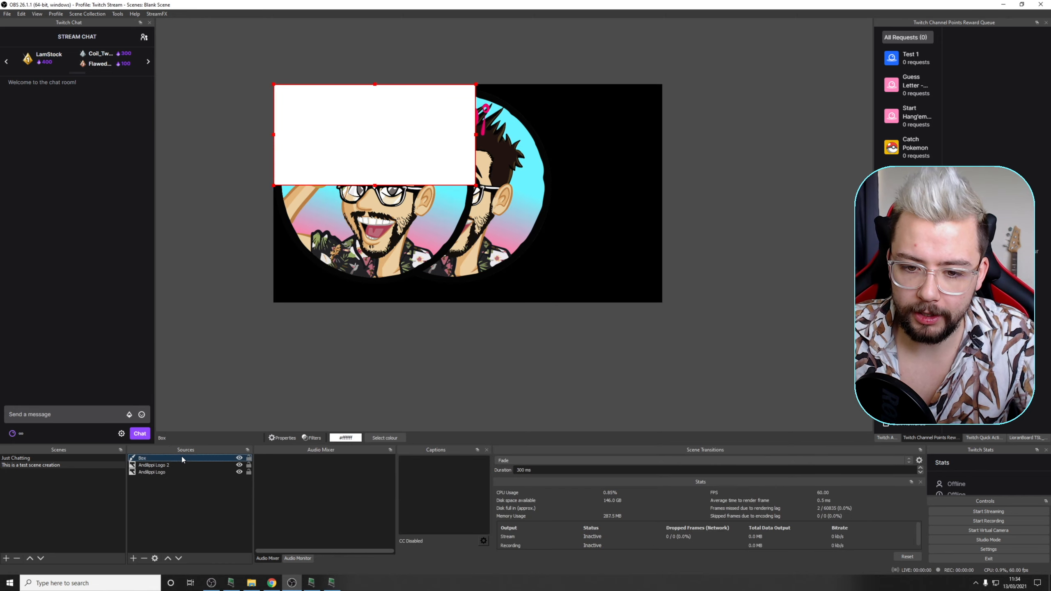
{"action": "double_click", "coordinate": [181, 456]}
{"action": "left_click", "coordinate": [396, 406]}
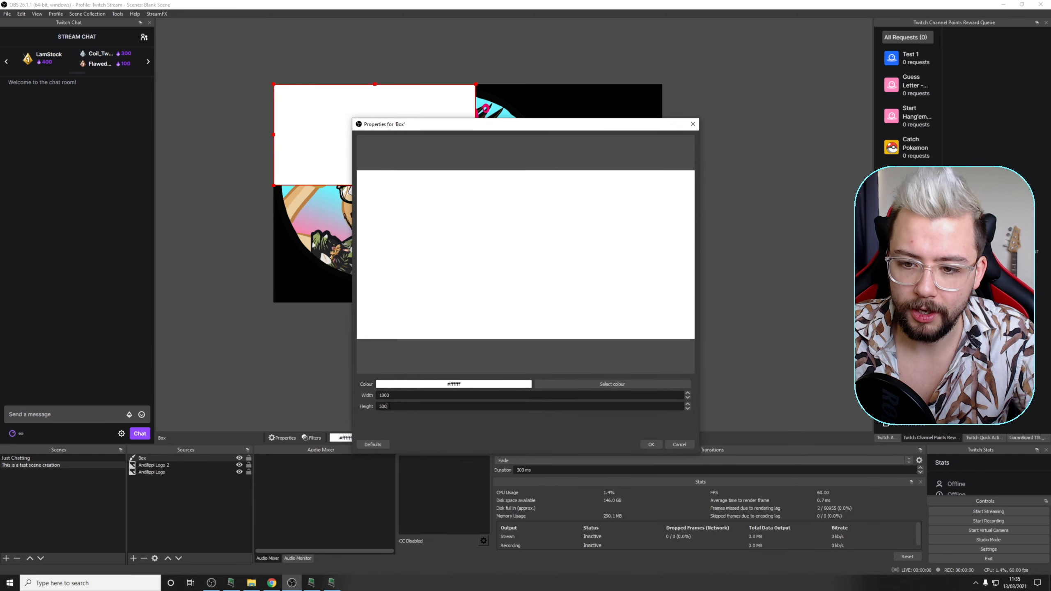